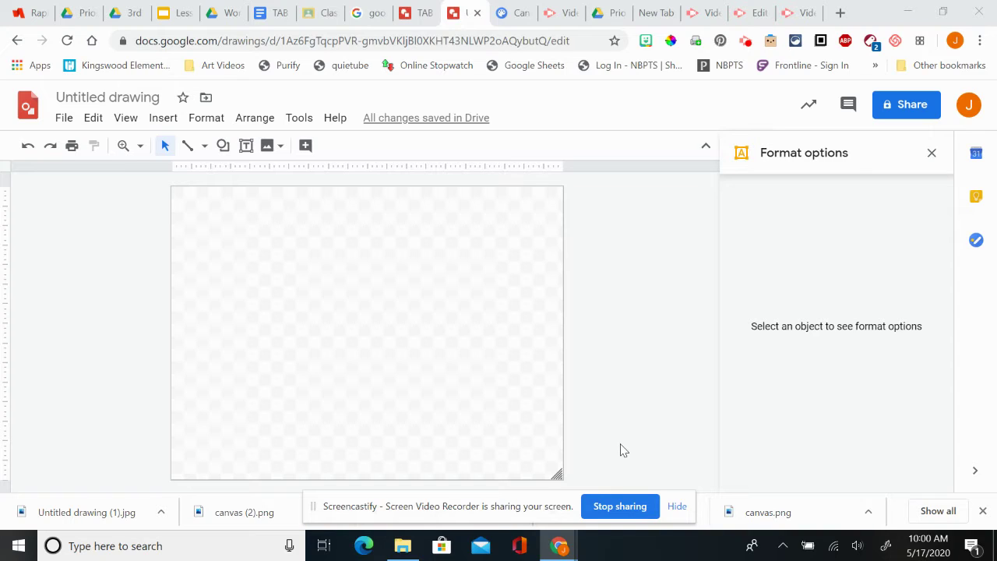
Switch to Chrome Canvas, view the finished fairy artwork with the colourful strokes, and return to the blank Google Drawings file.
{"action": "key", "text": "ctrl+Tab"}
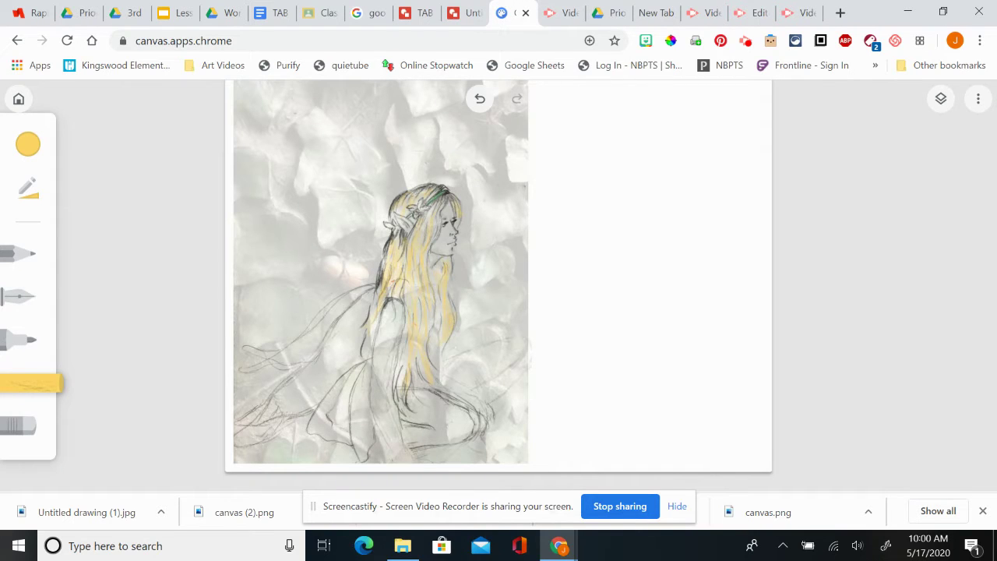
{"action": "left_click", "coordinate": [18, 99]}
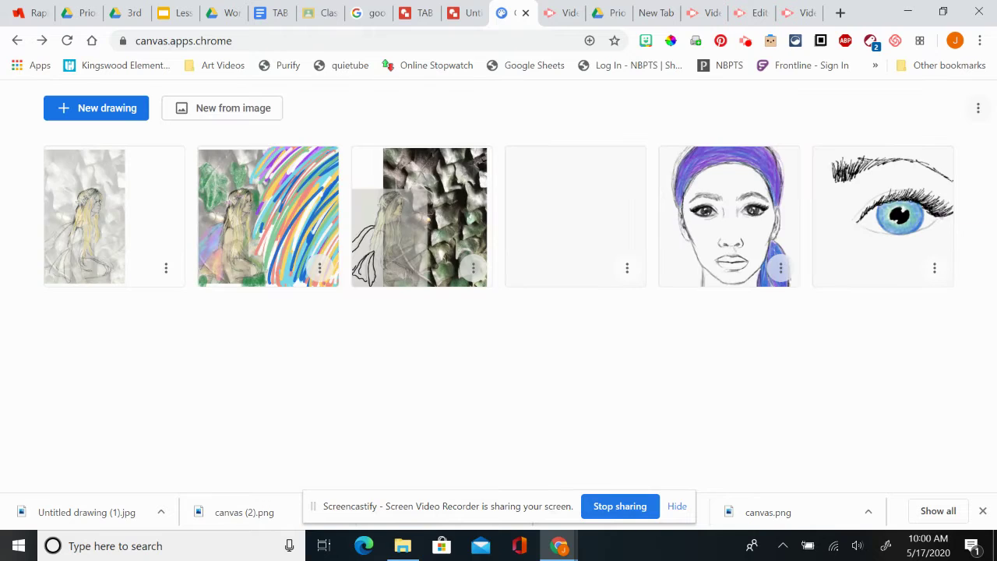
{"action": "left_click", "coordinate": [272, 255]}
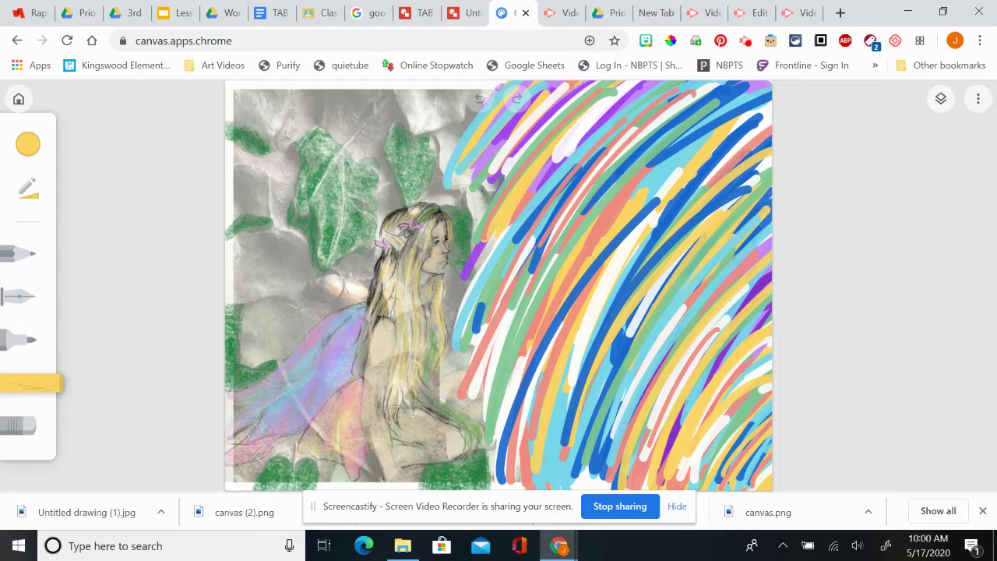
{"action": "left_click", "coordinate": [19, 99]}
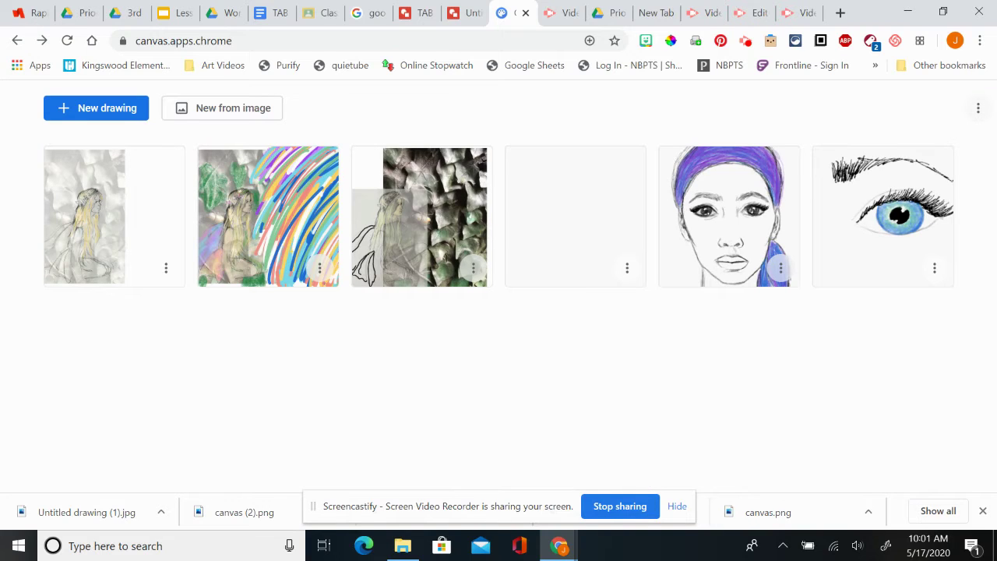
{"action": "left_click", "coordinate": [466, 14]}
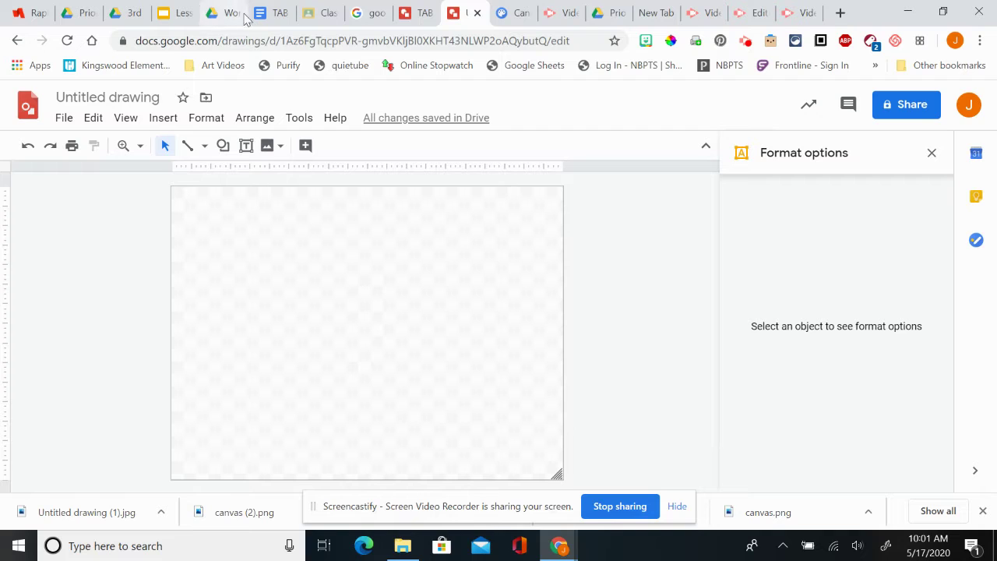
{"action": "left_click_drag", "start_coordinate": [265, 41], "coordinate": [129, 41]}
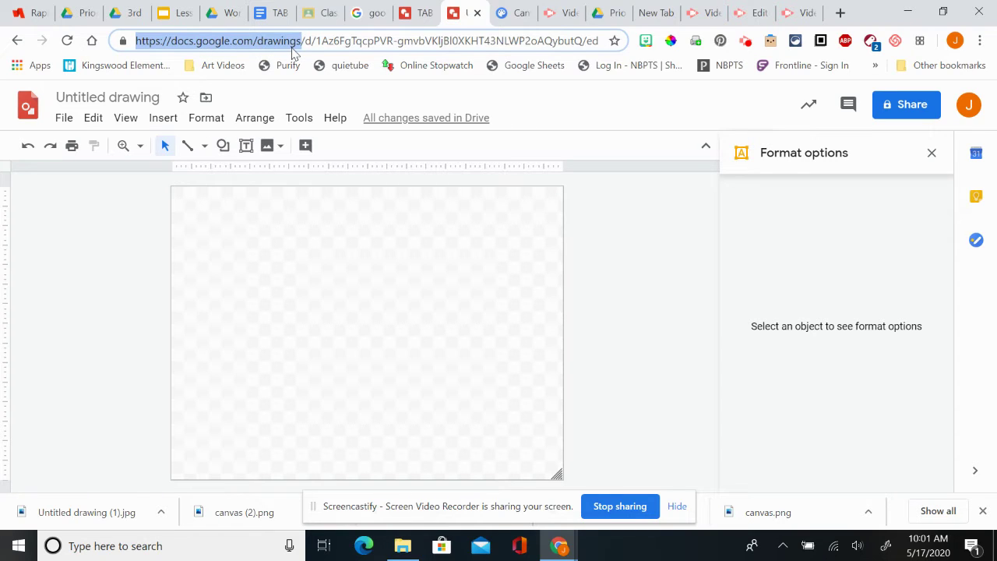
{"action": "left_click", "coordinate": [327, 275]}
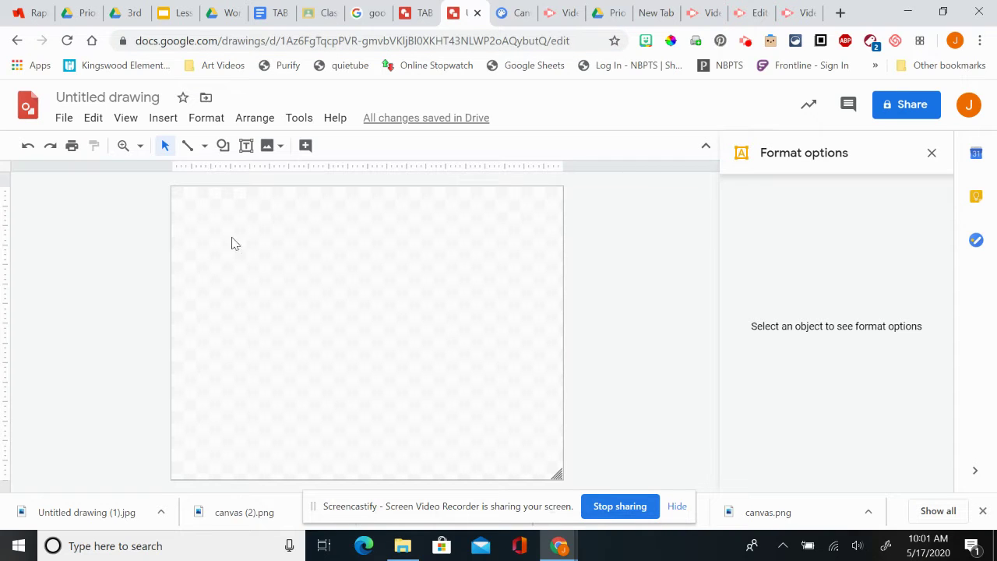
Insert the upright pencil sketch of the seated fairy from Google Drive and place it against the canvas's right edge.
{"action": "left_click", "coordinate": [164, 121]}
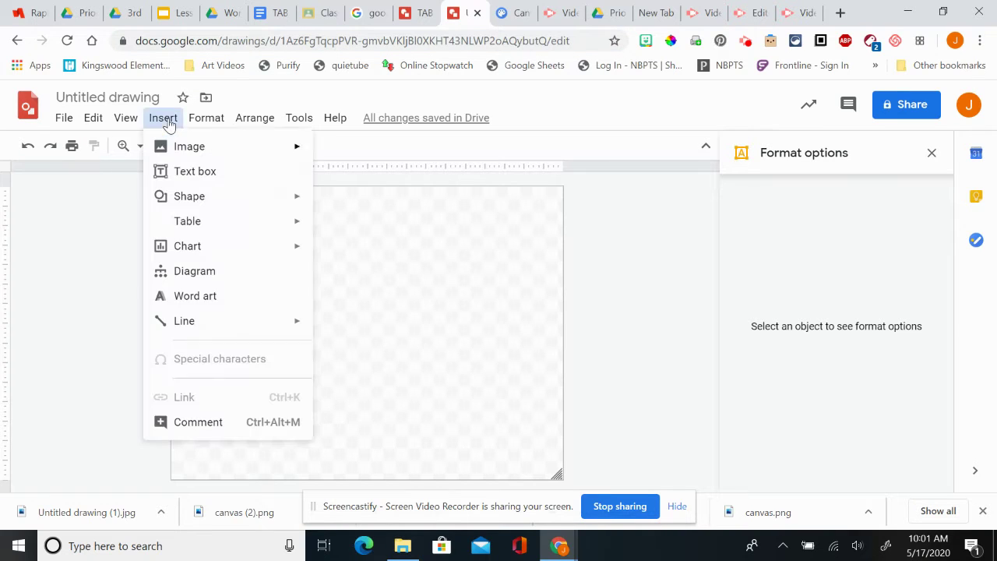
{"action": "mouse_move", "coordinate": [178, 144]}
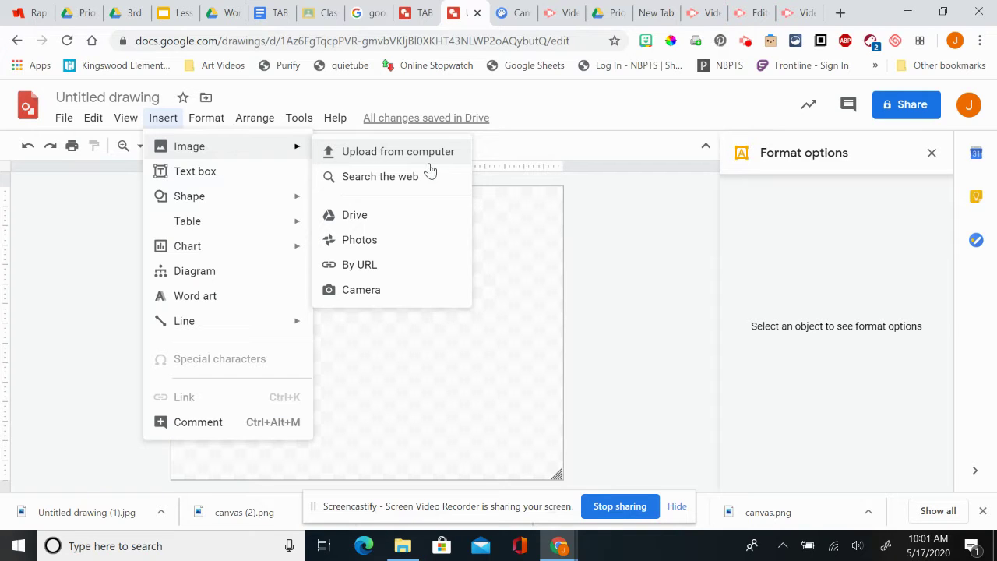
{"action": "left_click", "coordinate": [402, 221]}
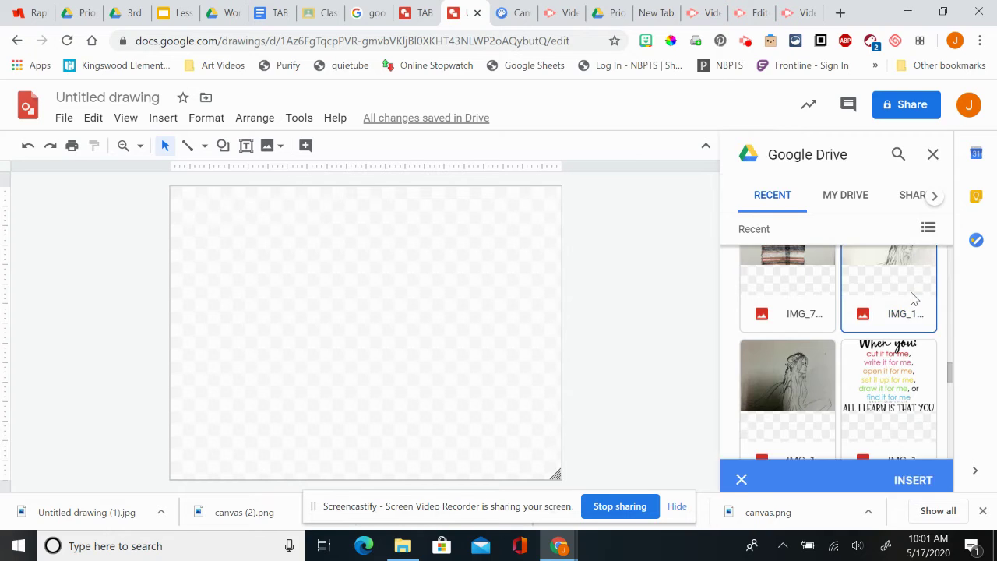
{"action": "left_click", "coordinate": [911, 297]}
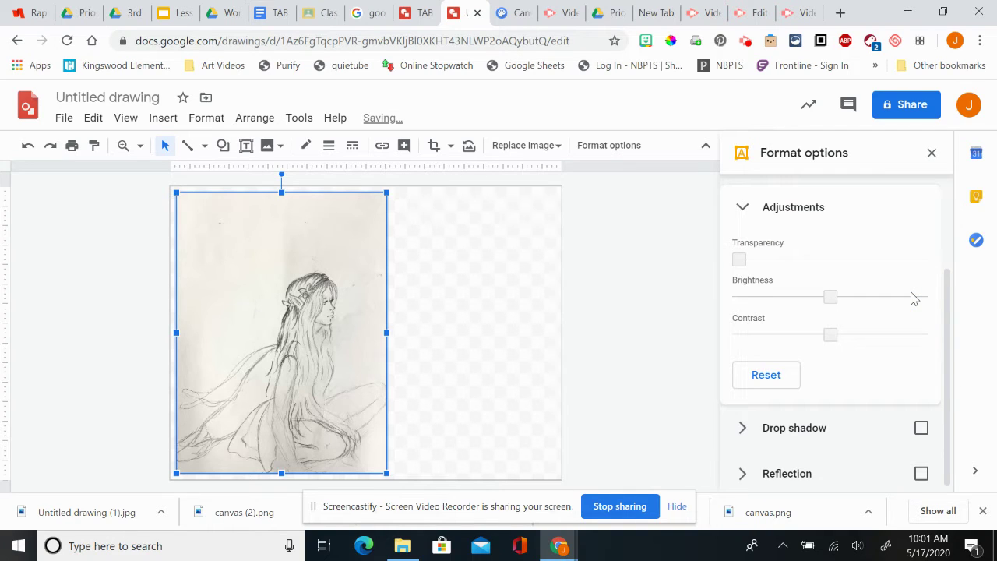
{"action": "left_click_drag", "start_coordinate": [286, 287], "coordinate": [462, 284]}
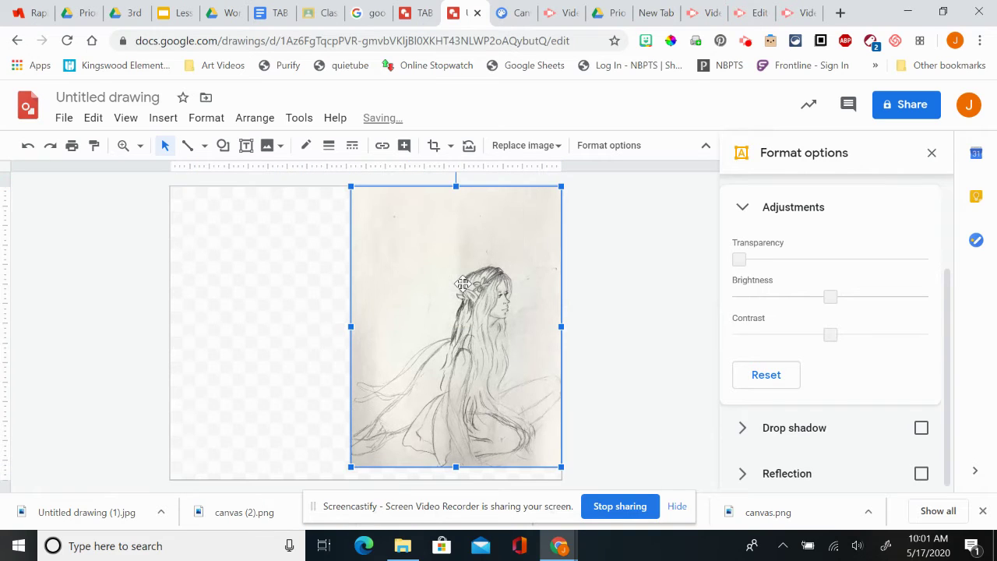
{"action": "left_click", "coordinate": [256, 244]}
Find the ivy leaves photo among the recent Google Drive images and insert it into the drawing.
{"action": "left_click", "coordinate": [173, 121]}
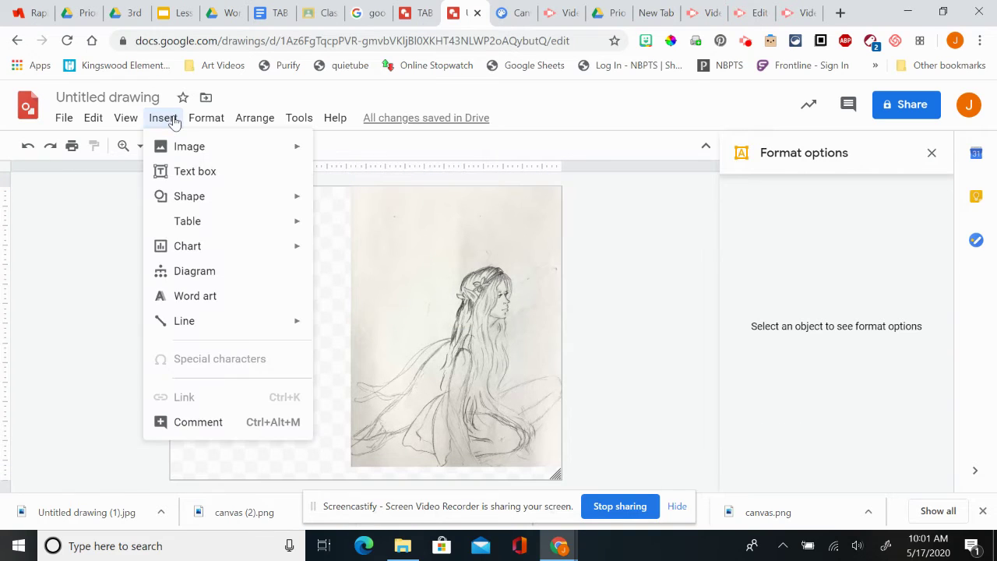
{"action": "mouse_move", "coordinate": [206, 152]}
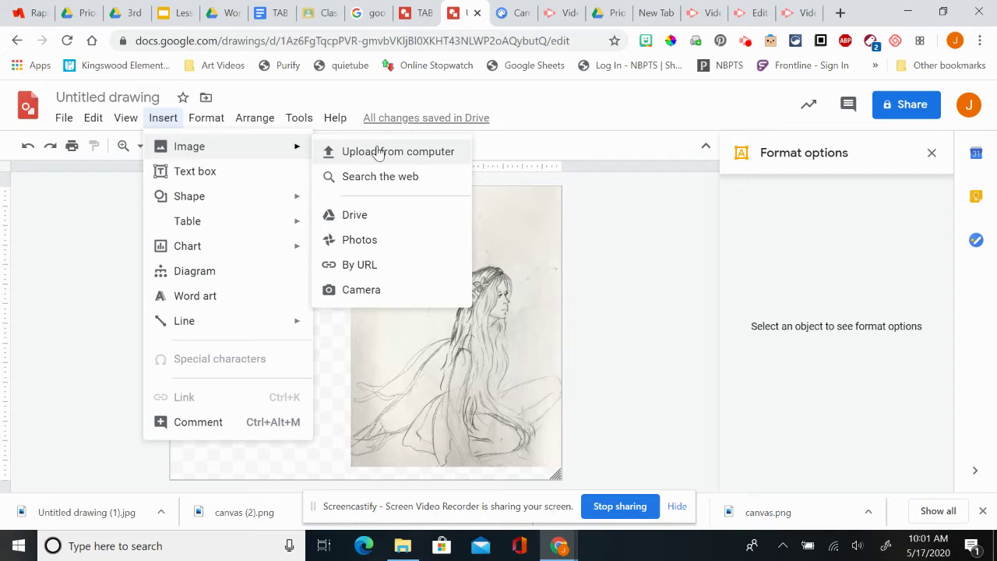
{"action": "left_click", "coordinate": [410, 224]}
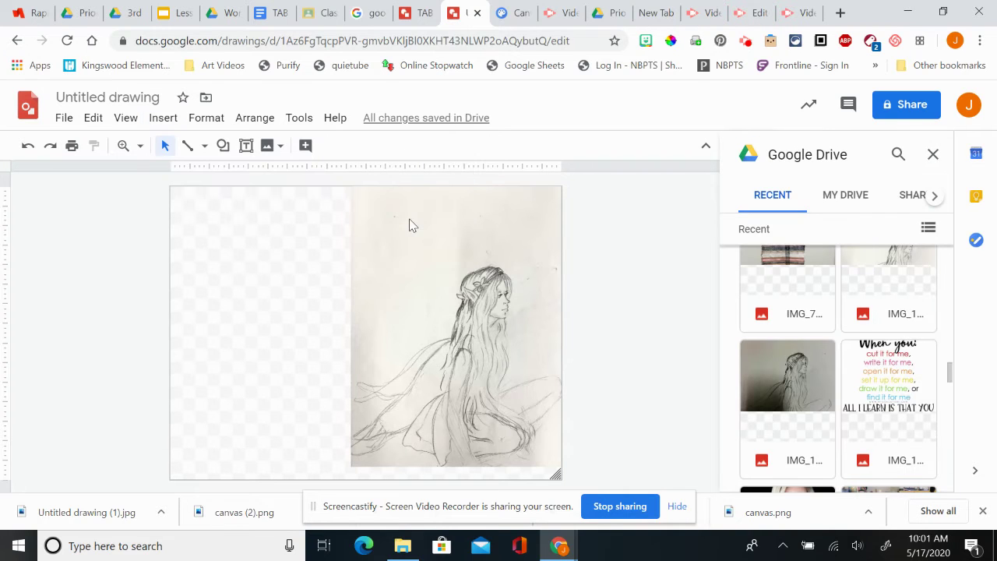
{"action": "scroll", "coordinate": [951, 281], "scroll_direction": "up", "scroll_amount": 5}
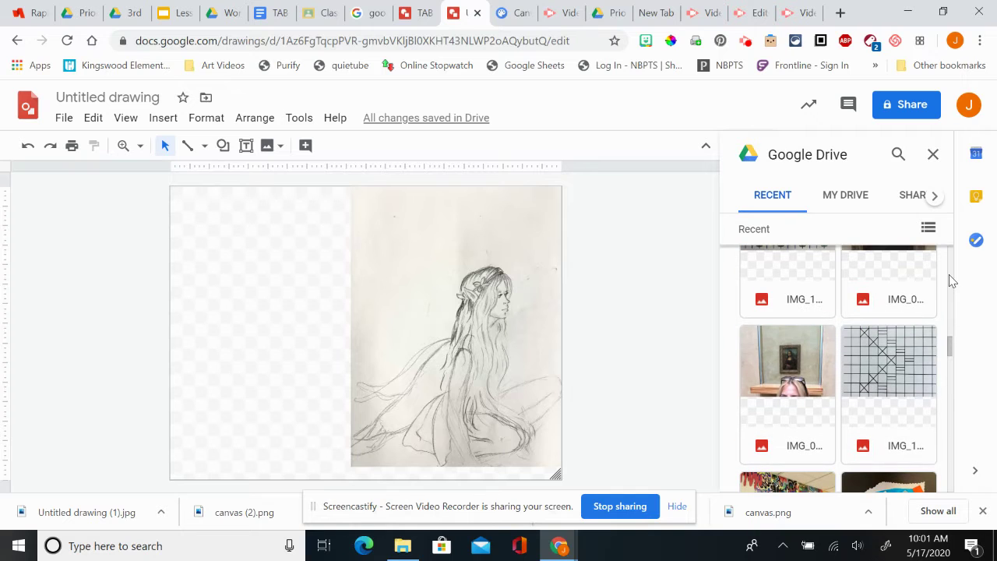
{"action": "scroll", "coordinate": [951, 280], "scroll_direction": "up", "scroll_amount": 3}
{"action": "scroll", "coordinate": [951, 280], "scroll_direction": "up", "scroll_amount": 4}
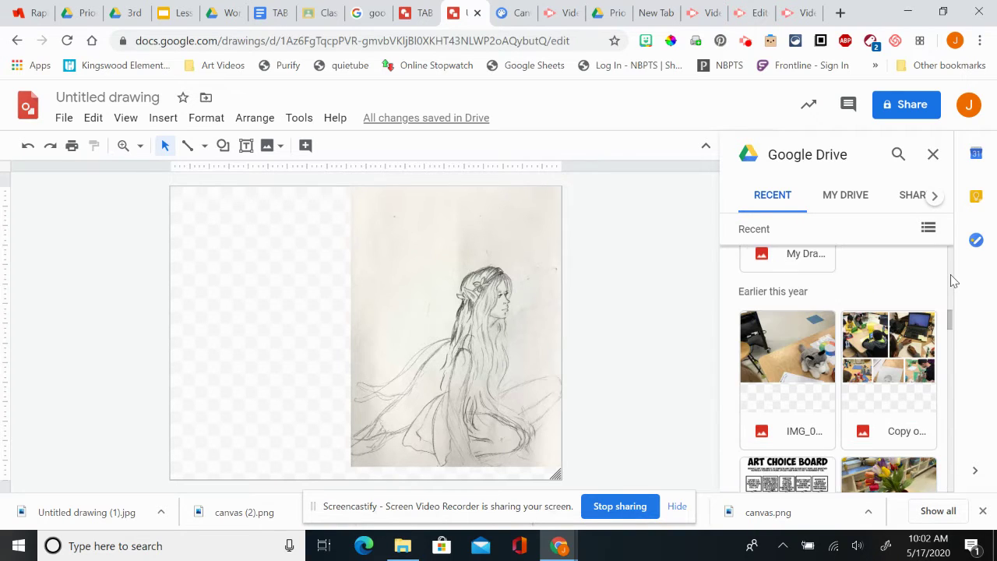
{"action": "scroll", "coordinate": [953, 280], "scroll_direction": "up", "scroll_amount": 3}
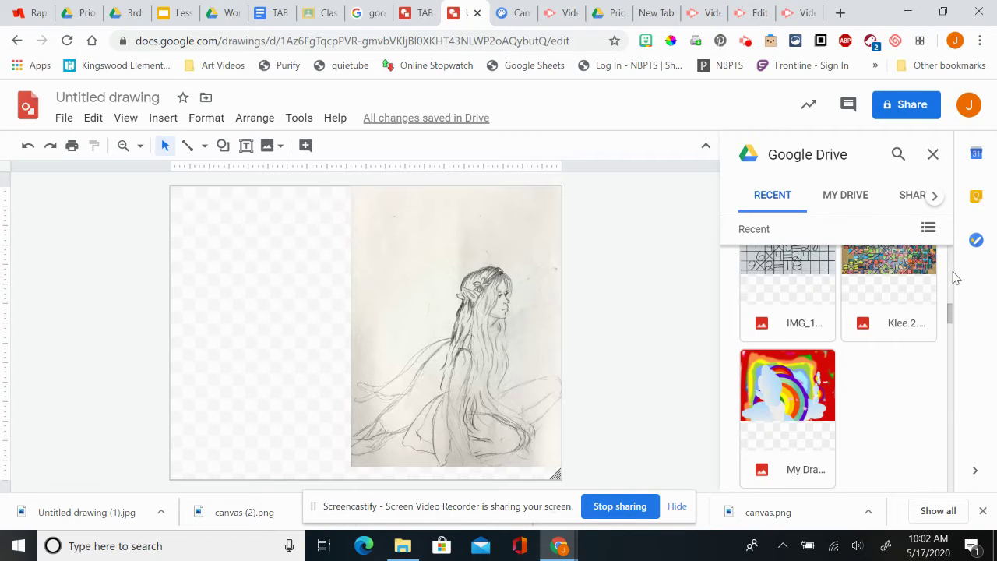
{"action": "scroll", "coordinate": [954, 278], "scroll_direction": "up", "scroll_amount": 5}
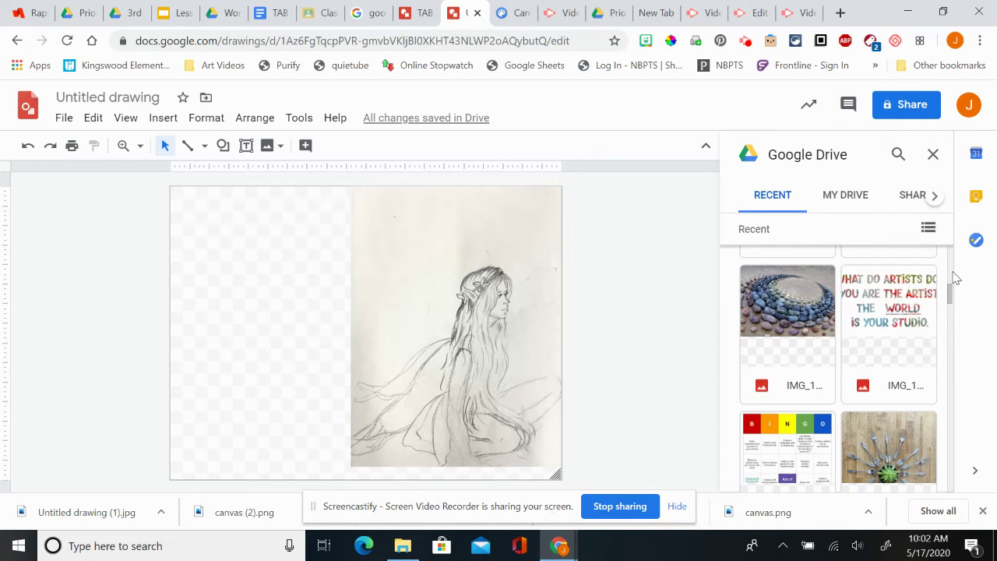
{"action": "scroll", "coordinate": [954, 288], "scroll_direction": "up", "scroll_amount": 3}
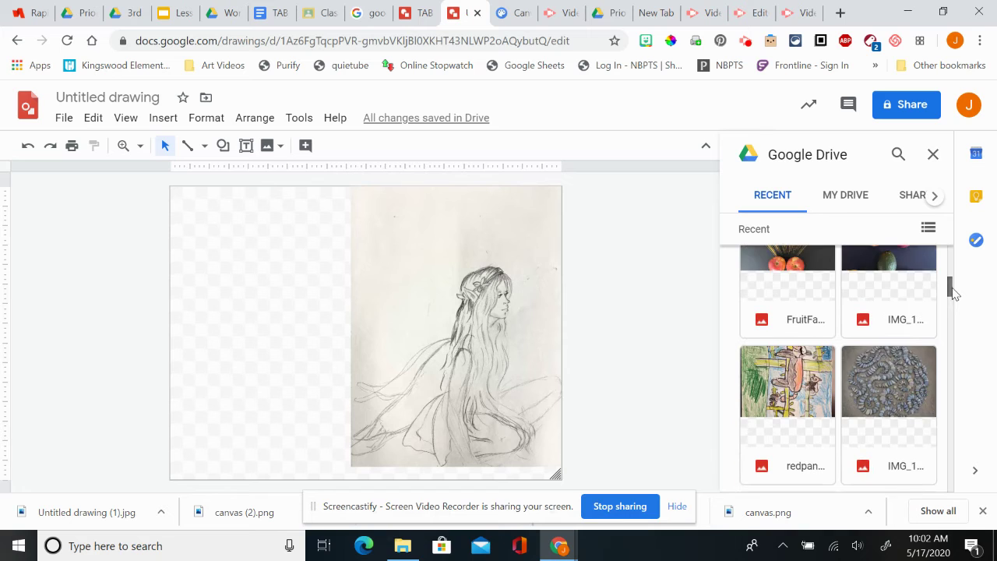
{"action": "scroll", "coordinate": [953, 284], "scroll_direction": "up", "scroll_amount": 3}
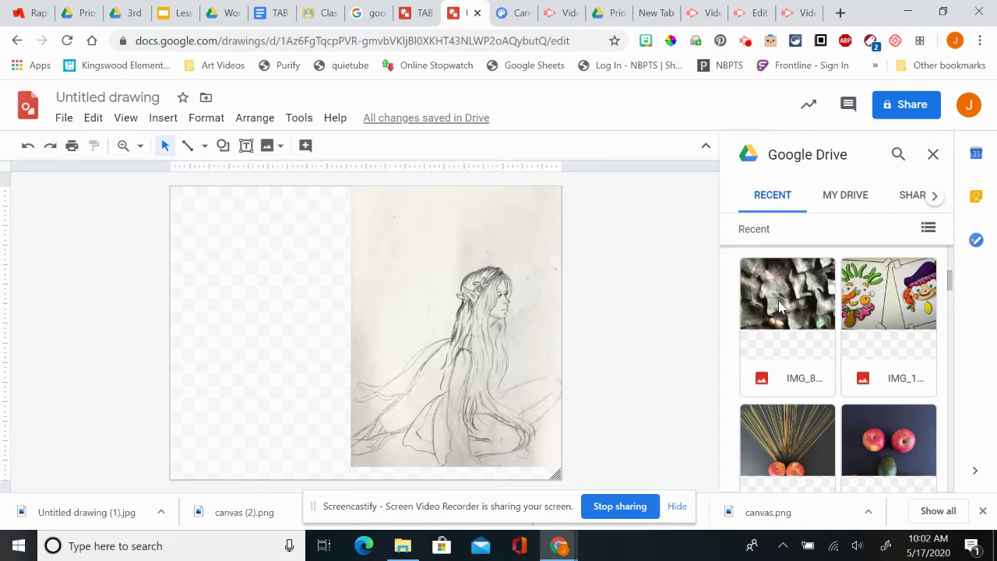
{"action": "left_click", "coordinate": [781, 306]}
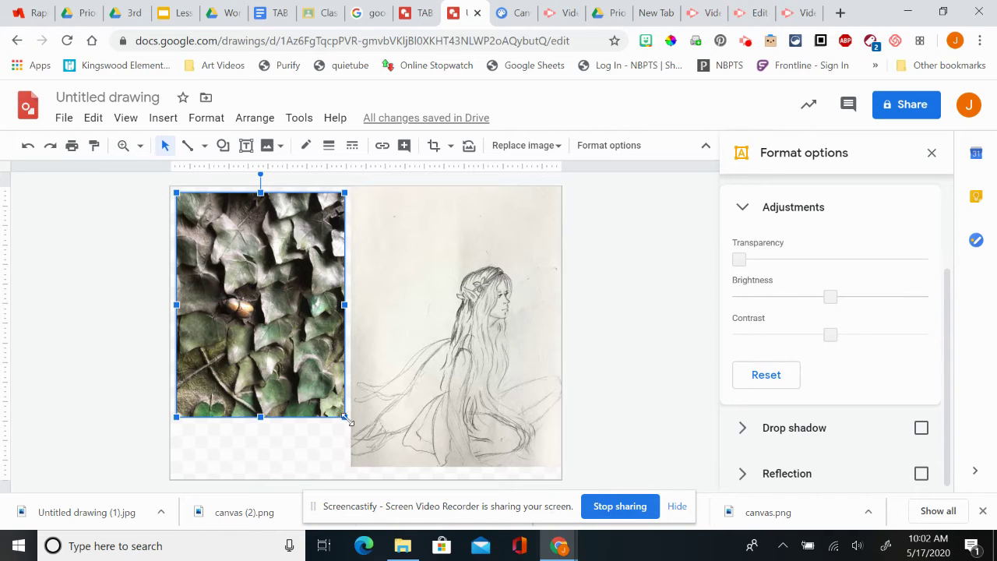
Scale the ivy photo up to the sketch's height and align it with the canvas's upper-left corner.
{"action": "left_click_drag", "start_coordinate": [344, 417], "coordinate": [436, 473]}
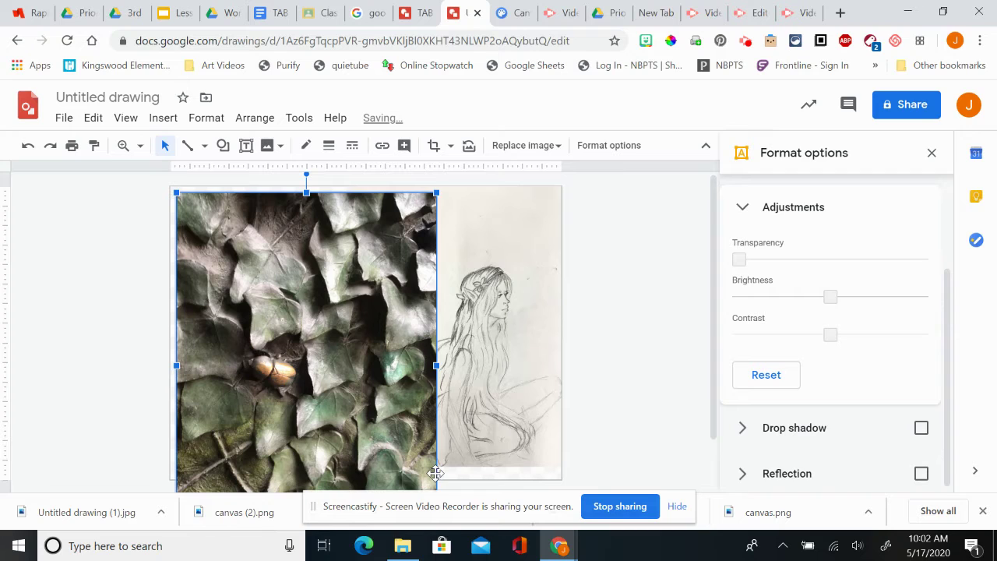
{"action": "left_click_drag", "start_coordinate": [436, 192], "coordinate": [413, 224]}
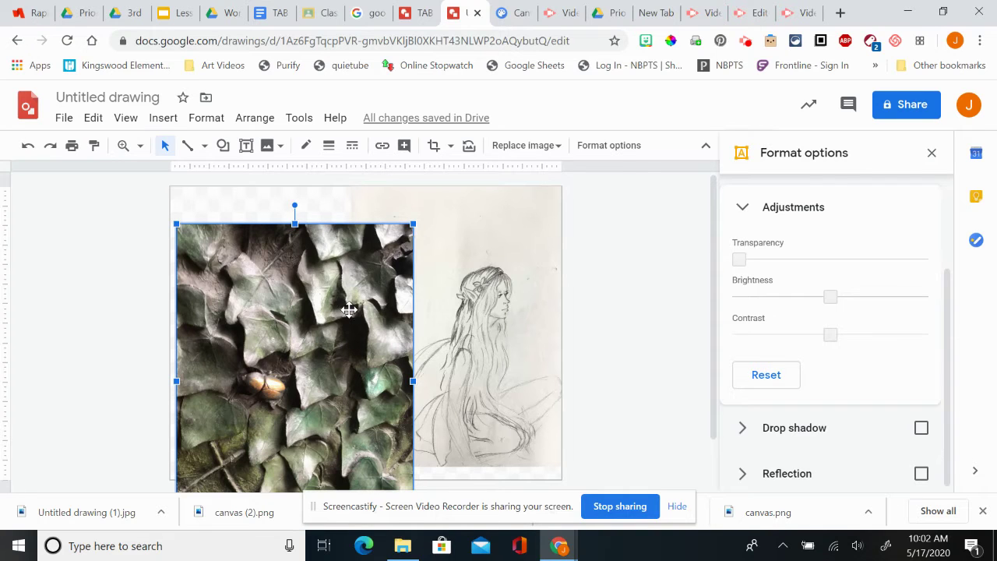
{"action": "left_click_drag", "start_coordinate": [349, 310], "coordinate": [345, 280]}
{"action": "left_click_drag", "start_coordinate": [406, 186], "coordinate": [378, 221]}
{"action": "left_click_drag", "start_coordinate": [326, 281], "coordinate": [325, 246]}
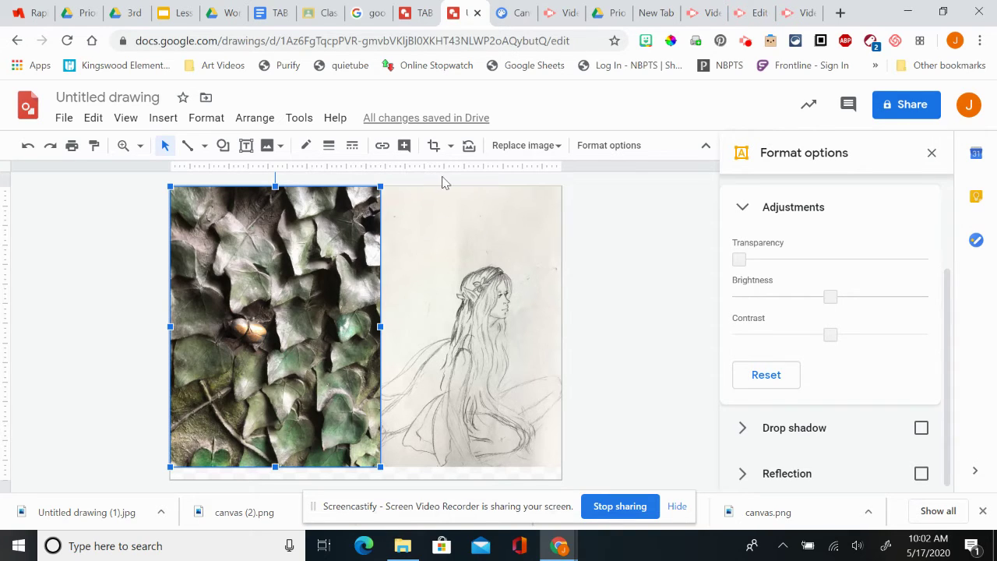
Crop the blank area above the fairy's head off the sketch image.
{"action": "left_click", "coordinate": [471, 296]}
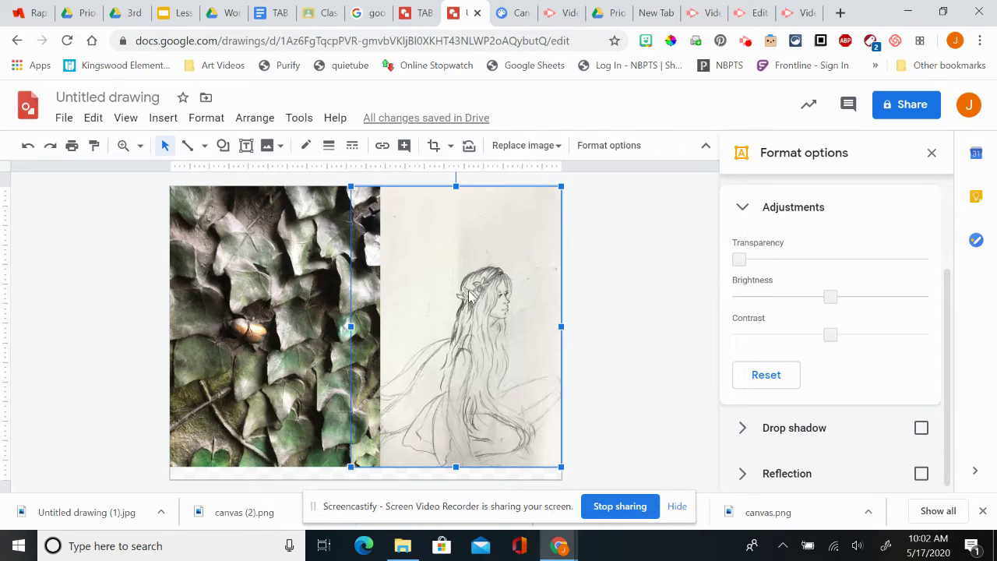
{"action": "mouse_move", "coordinate": [457, 187]}
{"action": "left_mouse_down"}
{"action": "mouse_move", "coordinate": [458, 231]}
{"action": "mouse_move", "coordinate": [457, 187]}
{"action": "left_mouse_up"}
{"action": "left_click", "coordinate": [433, 147]}
{"action": "left_click_drag", "start_coordinate": [457, 187], "coordinate": [457, 251]}
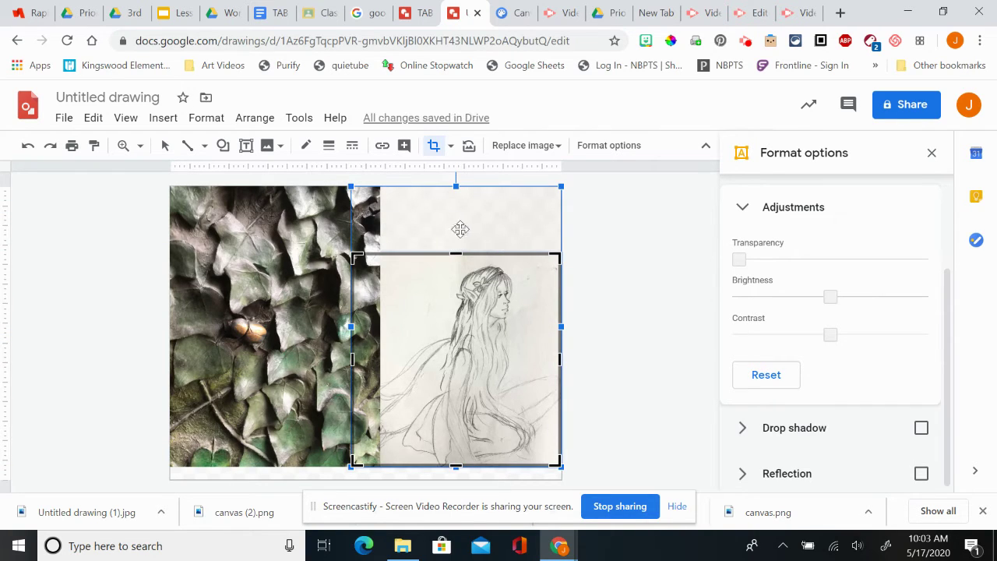
{"action": "left_click", "coordinate": [427, 151]}
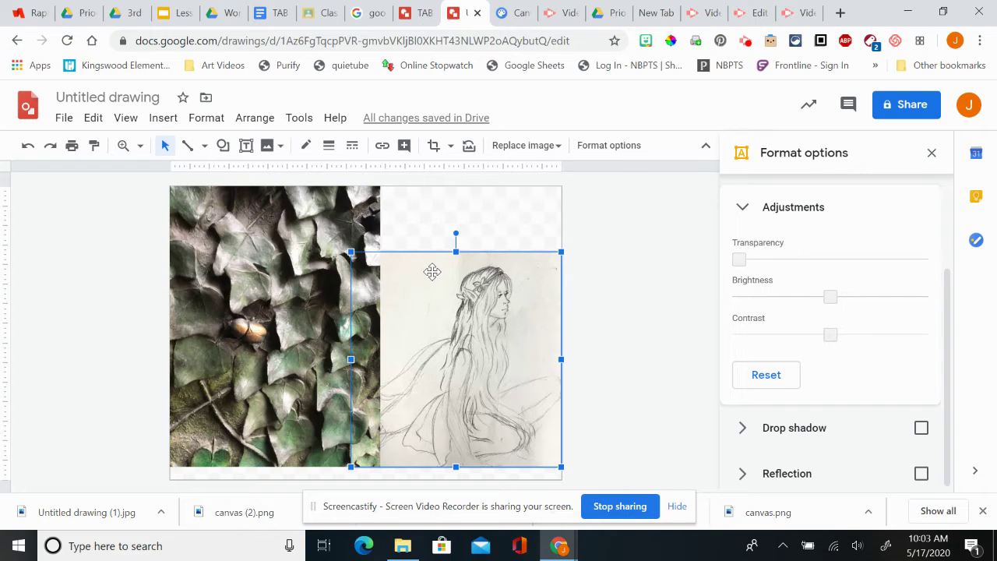
Bring the sketch to the front of the overlapping ivy photo and enlarge it to cover most of the photo.
{"action": "mouse_move", "coordinate": [434, 269]}
{"action": "left_mouse_down"}
{"action": "mouse_move", "coordinate": [311, 257]}
{"action": "mouse_move", "coordinate": [310, 268]}
{"action": "mouse_move", "coordinate": [457, 268]}
{"action": "left_mouse_up"}
{"action": "left_click", "coordinate": [269, 285]}
{"action": "left_click", "coordinate": [256, 118]}
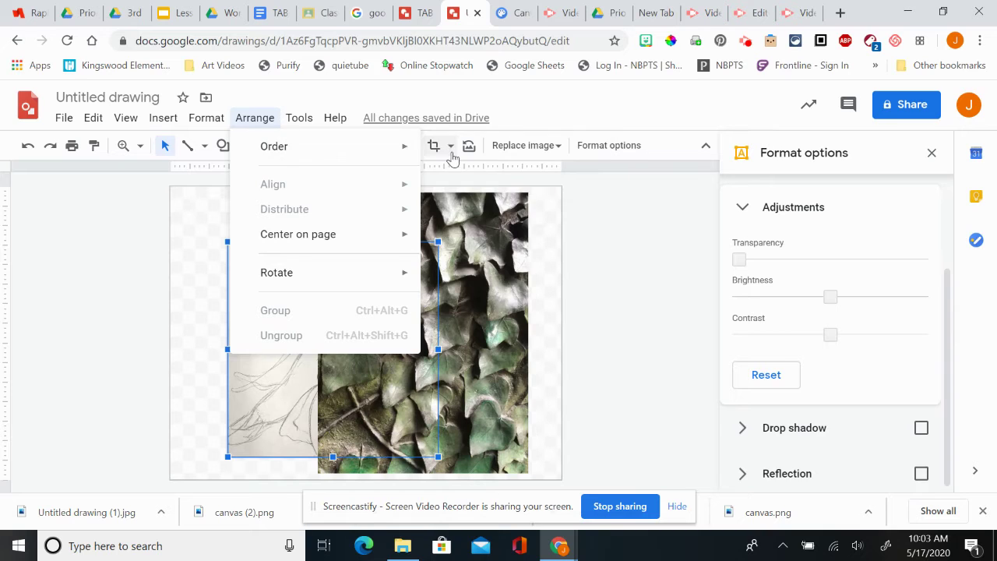
{"action": "mouse_move", "coordinate": [397, 143]}
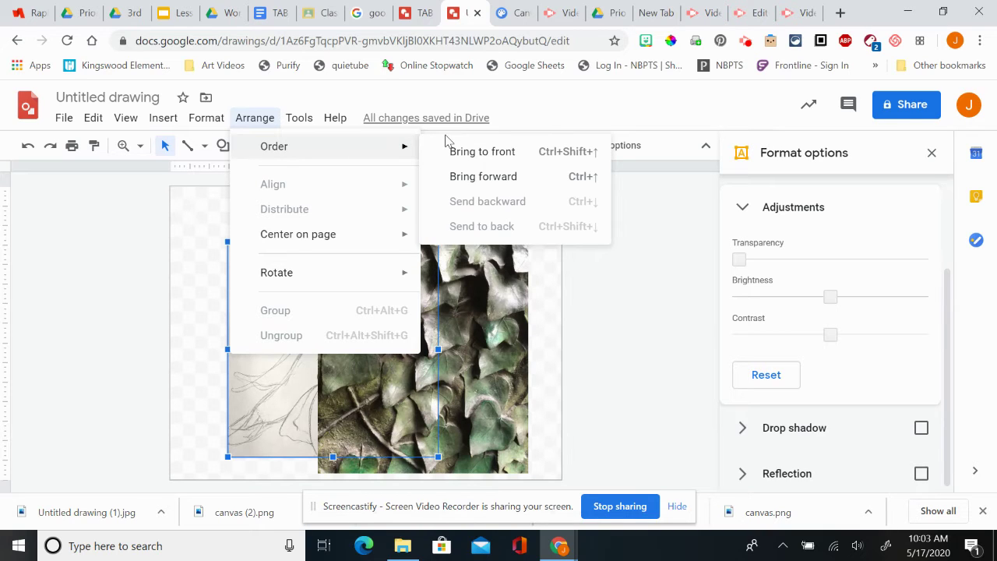
{"action": "left_click", "coordinate": [477, 153]}
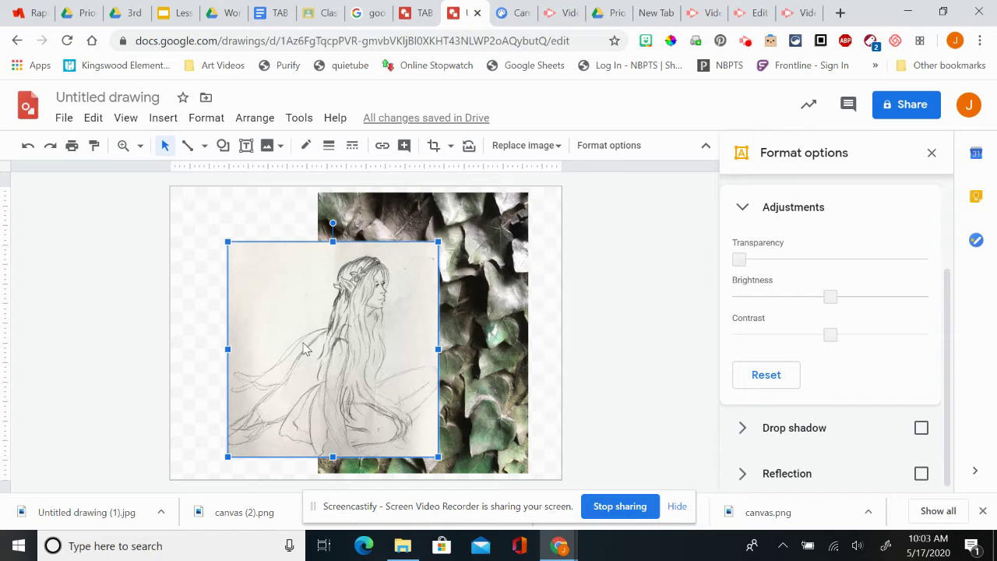
{"action": "left_click_drag", "start_coordinate": [439, 242], "coordinate": [480, 218]}
{"action": "mouse_move", "coordinate": [404, 281]}
{"action": "left_mouse_down"}
{"action": "mouse_move", "coordinate": [457, 286]}
{"action": "mouse_move", "coordinate": [456, 293]}
{"action": "left_mouse_up"}
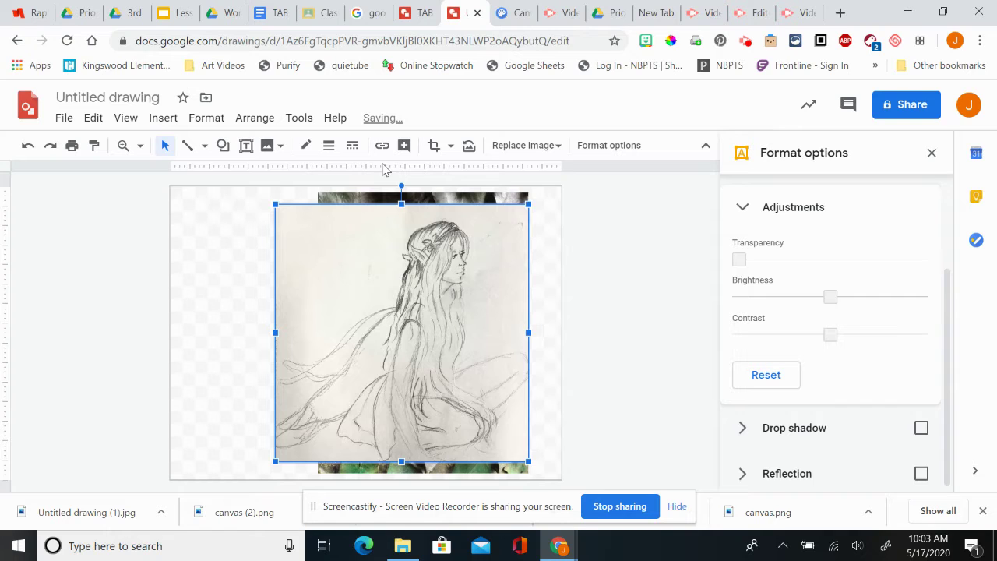
Undo the sketch's moves, enlargement, reordering and crop, back to the two images placed side by side.
{"action": "left_click", "coordinate": [29, 147]}
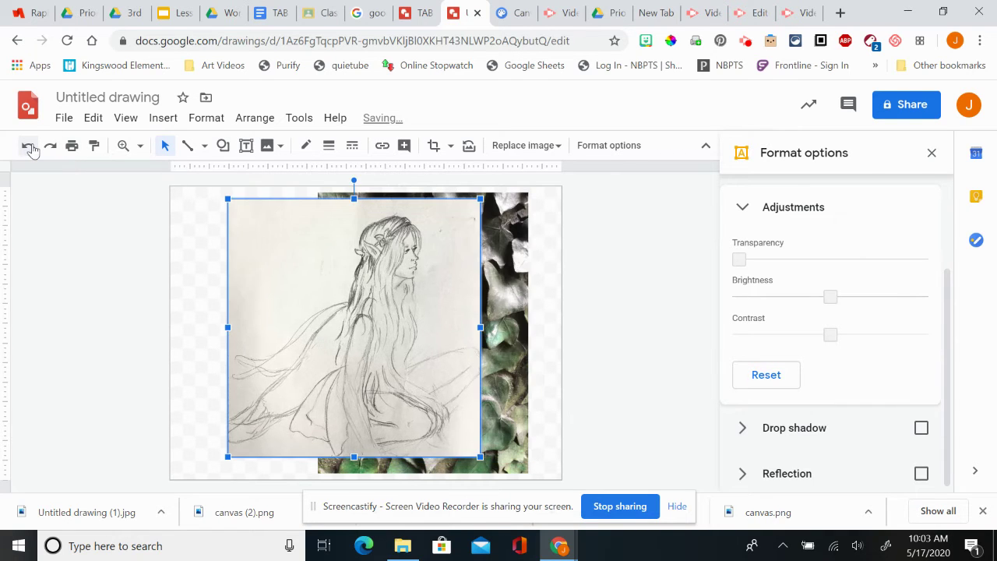
{"action": "left_click", "coordinate": [30, 147]}
{"action": "left_click", "coordinate": [30, 147]}
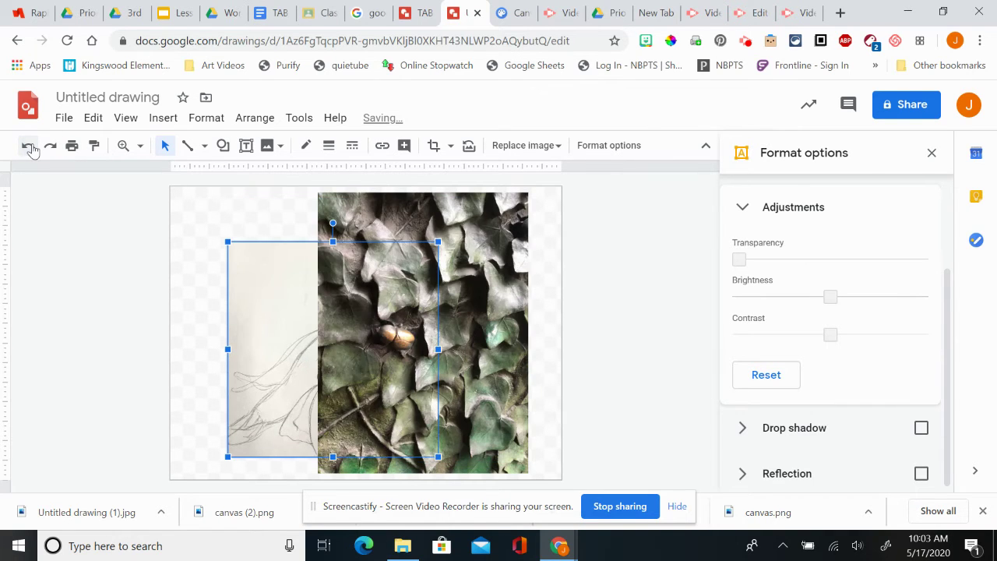
{"action": "left_click", "coordinate": [30, 147]}
{"action": "left_click", "coordinate": [30, 148]}
{"action": "left_click", "coordinate": [29, 148]}
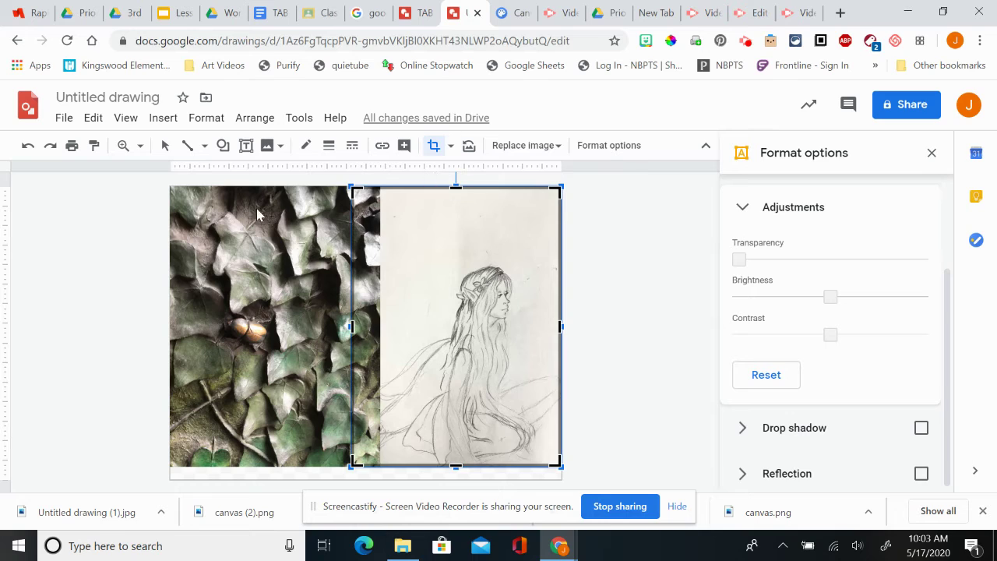
Bring the fairy sketch to the front and move it directly over the ivy photo.
{"action": "left_click", "coordinate": [26, 148]}
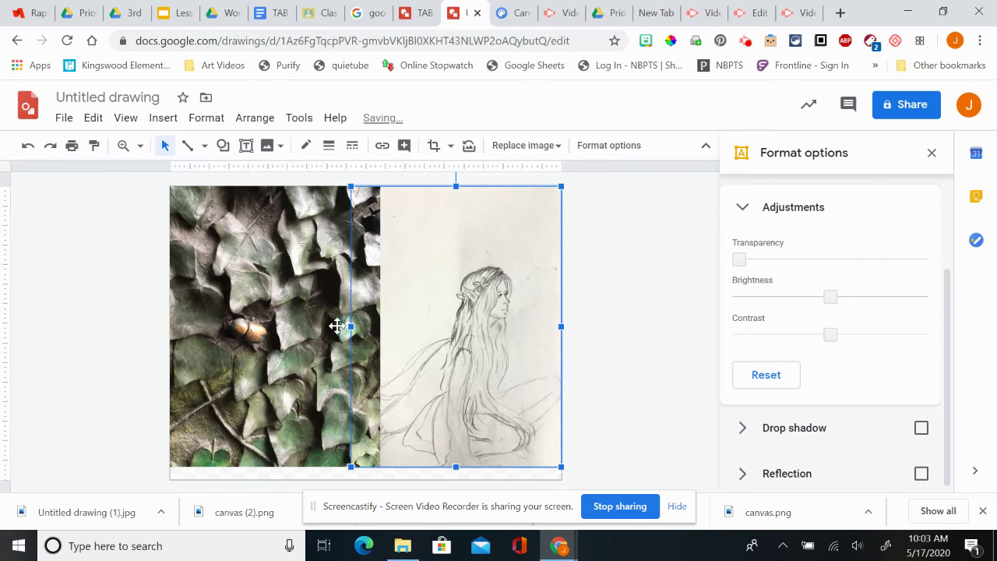
{"action": "left_click", "coordinate": [255, 117]}
{"action": "mouse_move", "coordinate": [379, 149]}
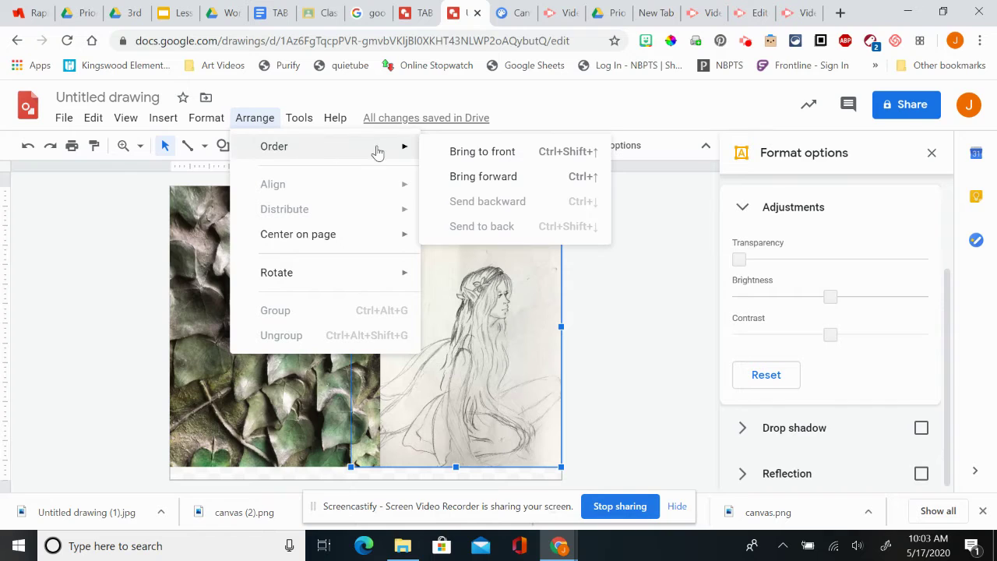
{"action": "left_click", "coordinate": [457, 153]}
{"action": "mouse_move", "coordinate": [458, 263]}
{"action": "left_mouse_down"}
{"action": "mouse_move", "coordinate": [264, 250]}
{"action": "mouse_move", "coordinate": [276, 264]}
{"action": "left_mouse_up"}
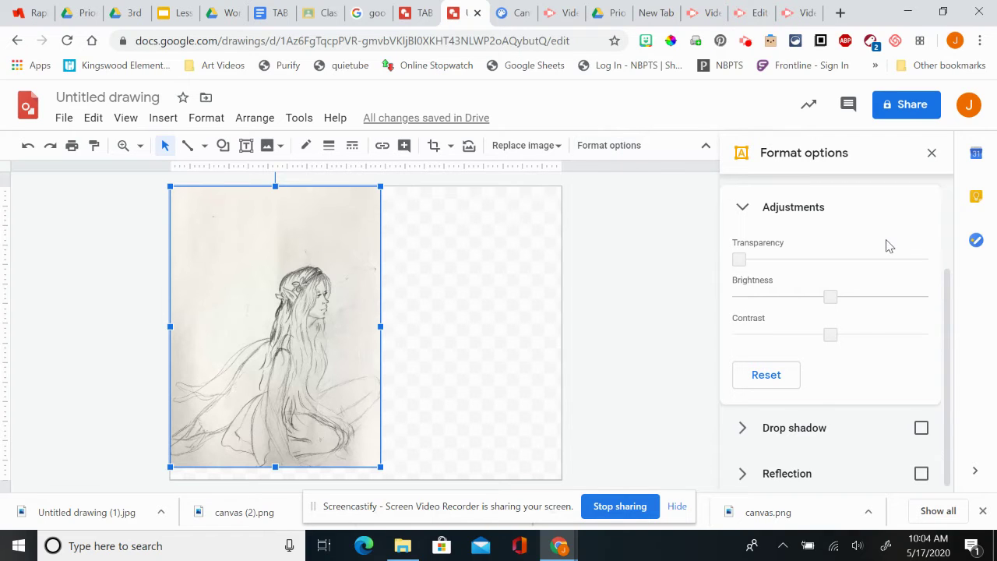
Lower the sketch's contrast slightly and raise its transparency to about one third so the ivy leaves show through.
{"action": "left_click_drag", "start_coordinate": [949, 292], "coordinate": [959, 341]}
{"action": "scroll", "coordinate": [952, 285], "scroll_direction": "up", "scroll_amount": 1}
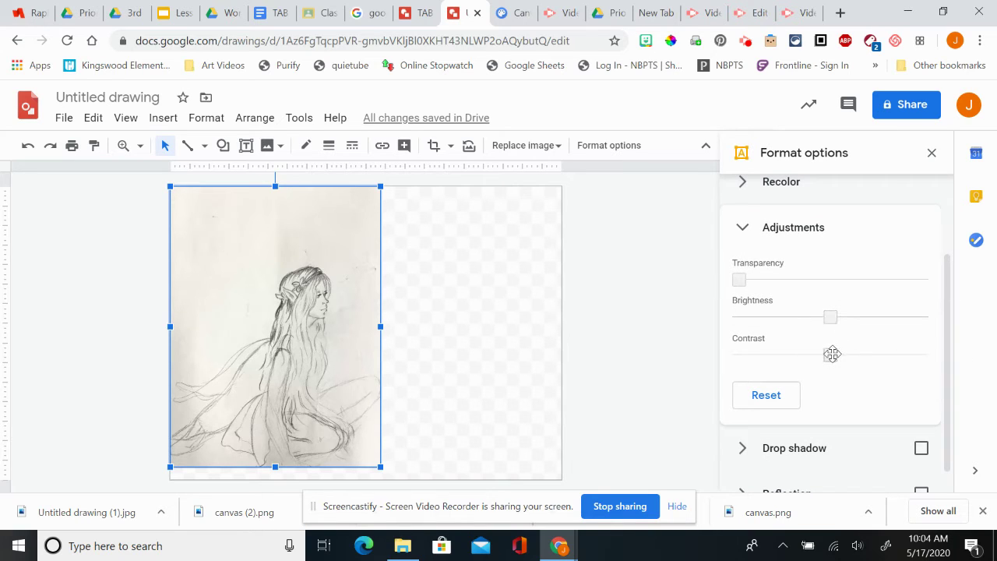
{"action": "left_click_drag", "start_coordinate": [830, 354], "coordinate": [802, 364]}
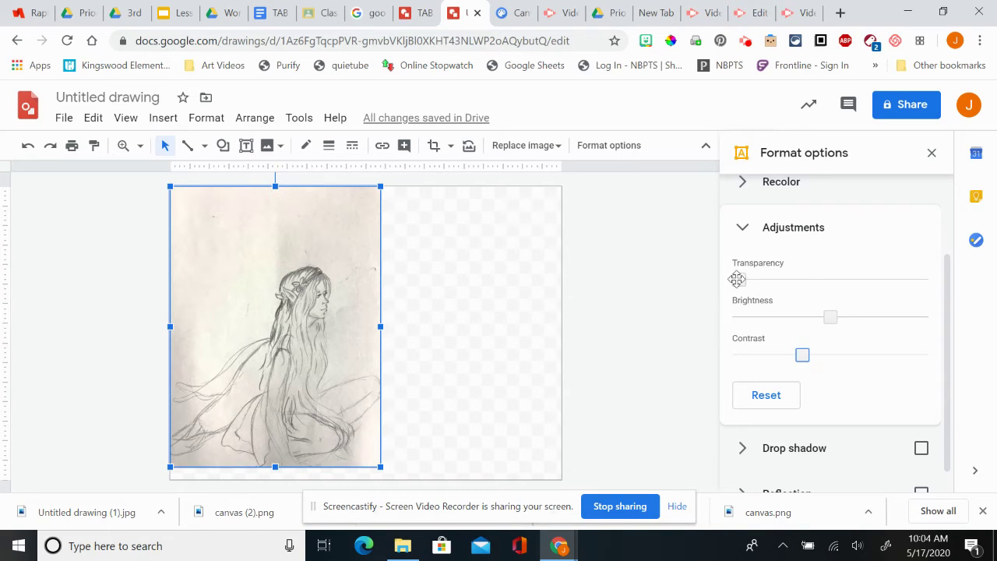
{"action": "left_click_drag", "start_coordinate": [738, 279], "coordinate": [803, 293]}
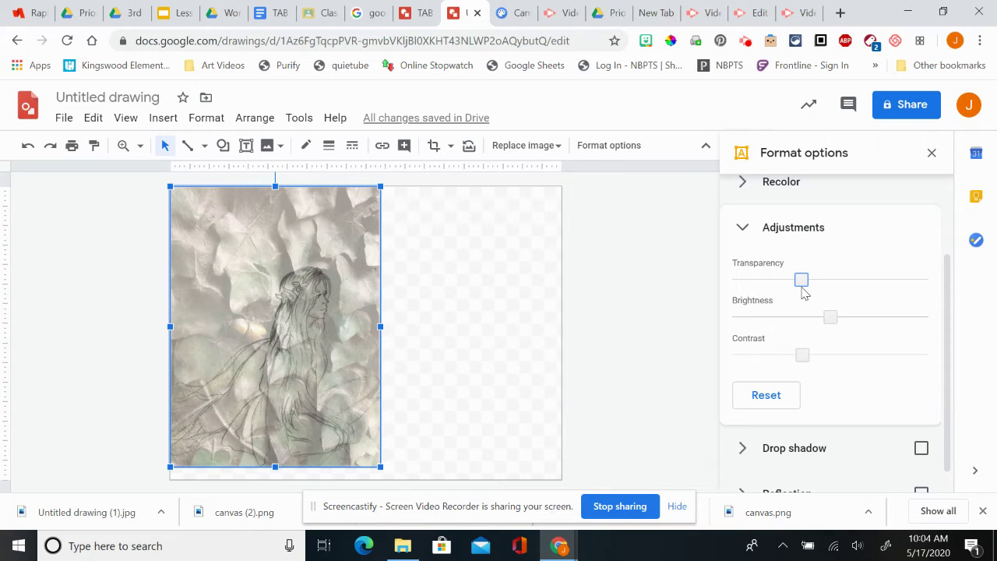
{"action": "left_click", "coordinate": [522, 305]}
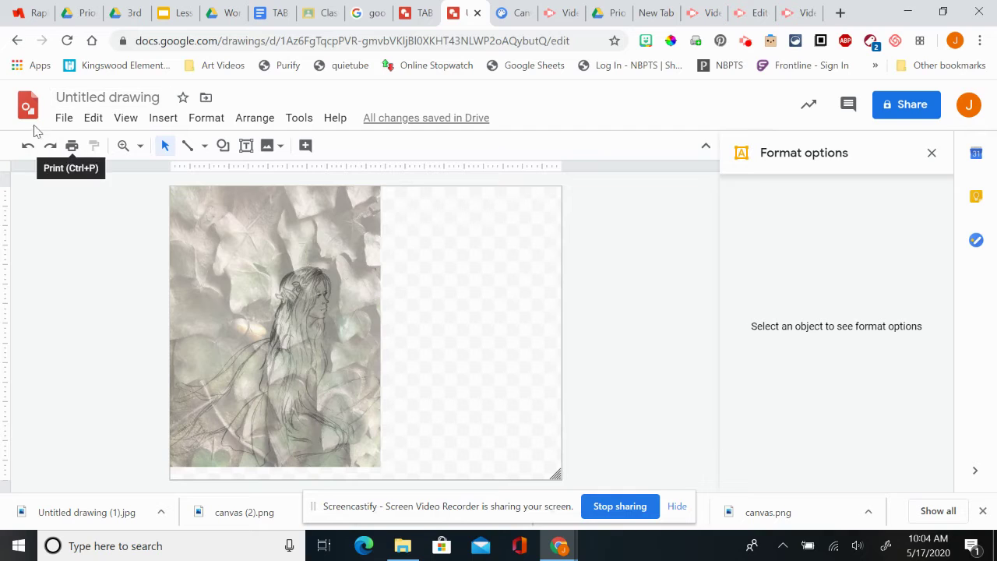
Download the combined drawing as a JPEG image.
{"action": "left_click", "coordinate": [69, 120]}
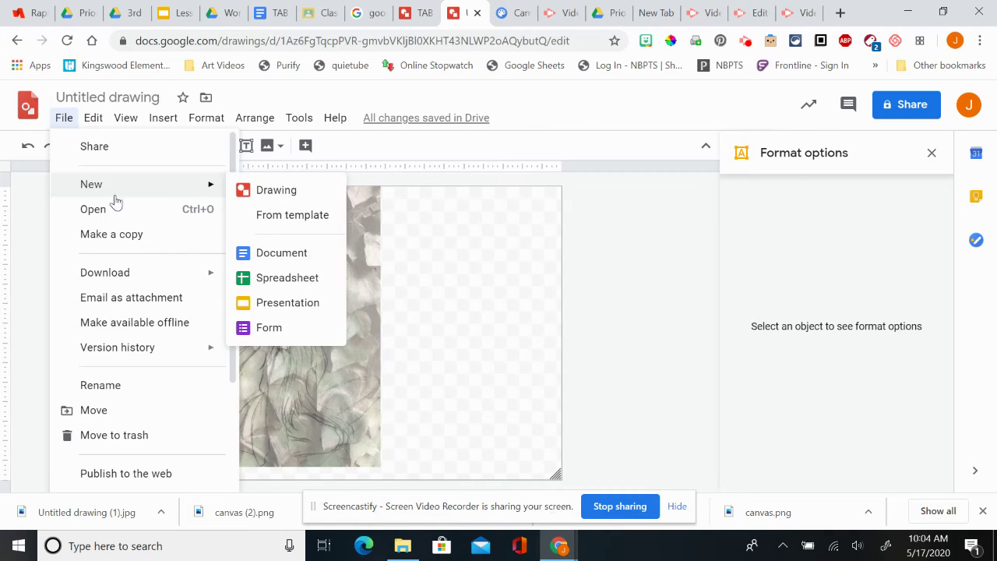
{"action": "mouse_move", "coordinate": [140, 275]}
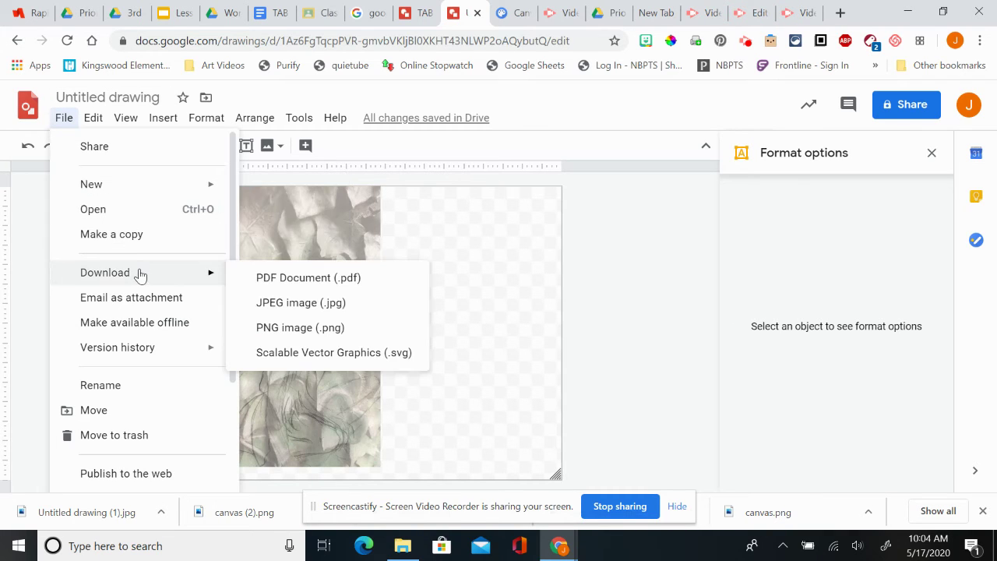
{"action": "left_click", "coordinate": [313, 310]}
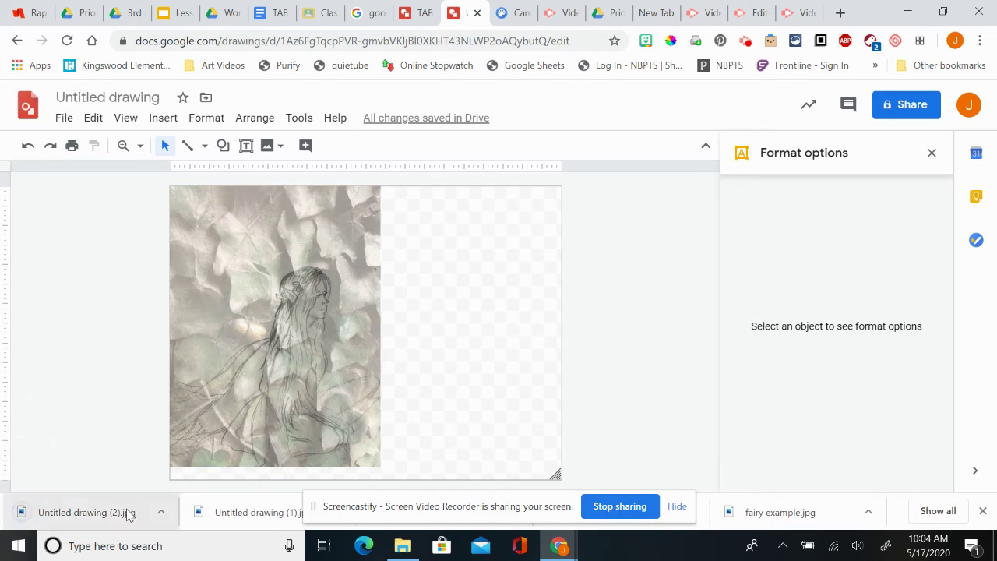
Rename the drawing as Example 2.
{"action": "left_click", "coordinate": [131, 100]}
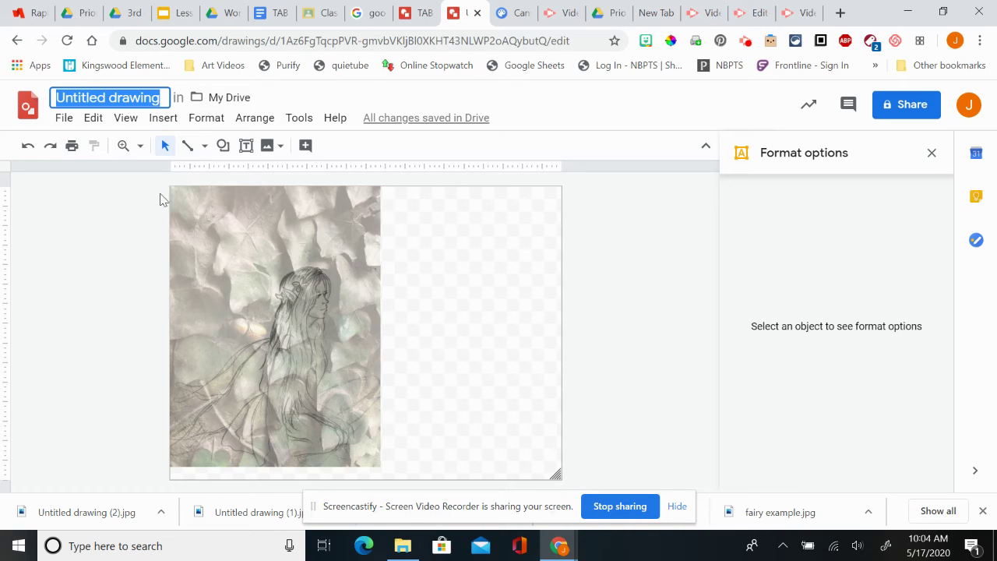
{"action": "left_click", "coordinate": [238, 103]}
{"action": "left_click", "coordinate": [124, 305]}
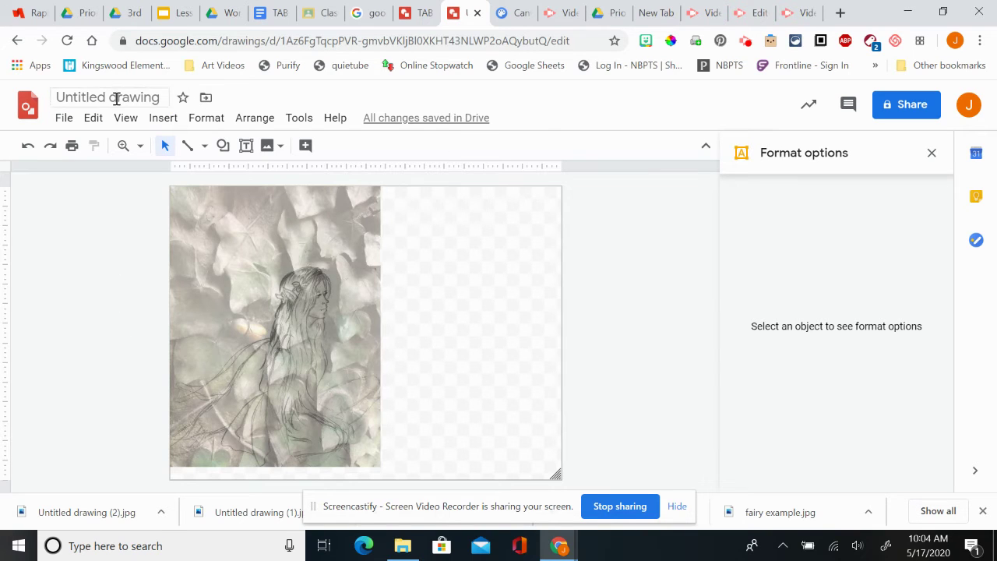
{"action": "left_click", "coordinate": [116, 99]}
{"action": "type", "text": "E"}
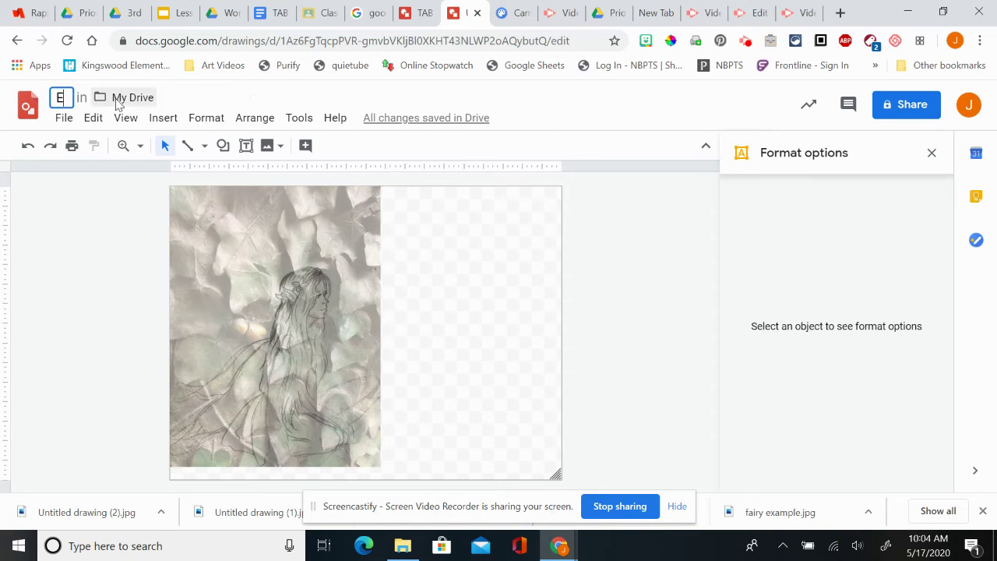
{"action": "type", "text": "xample 2"}
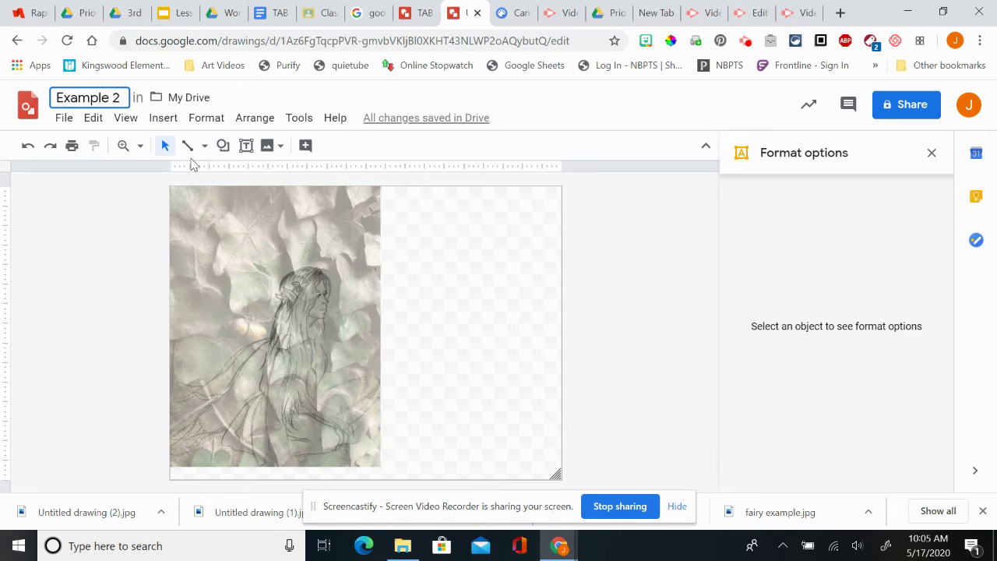
Move the Example 2 drawing from My Drive into the .Evidence folder.
{"action": "left_click", "coordinate": [200, 100]}
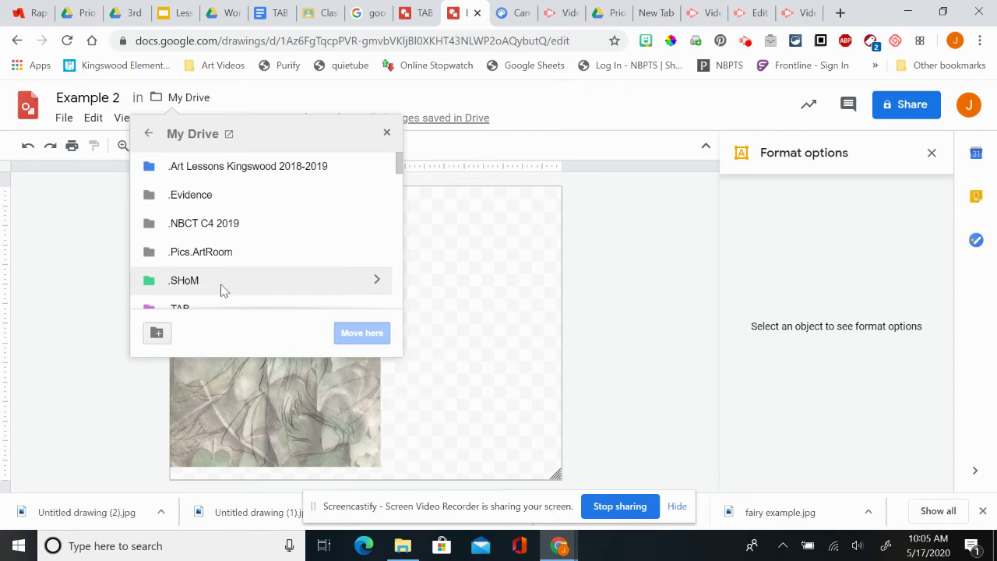
{"action": "left_click", "coordinate": [241, 194]}
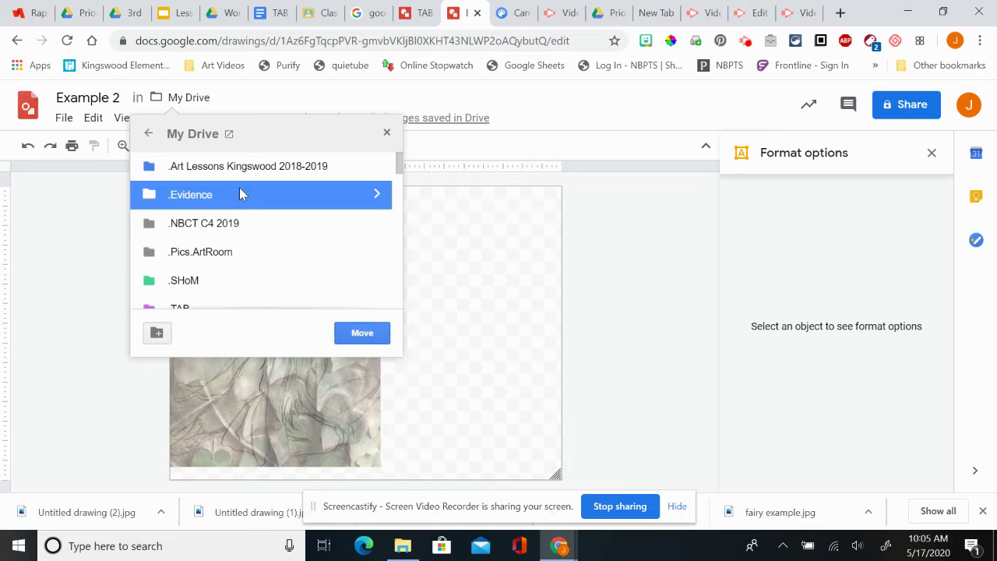
{"action": "left_click", "coordinate": [354, 335]}
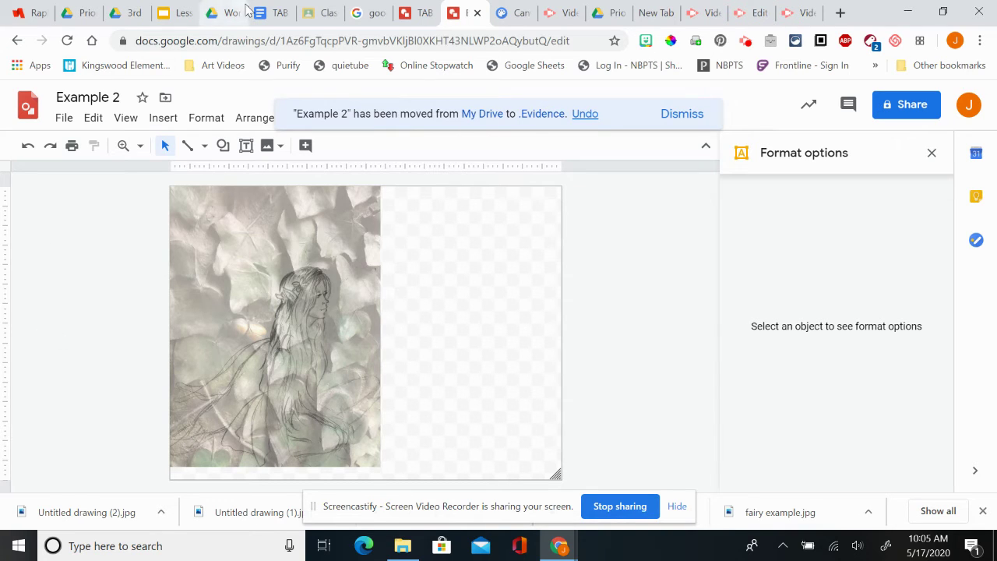
Switch to Chrome Canvas and start a new drawing from the image Untitled drawing (2).jpg in Downloads.
{"action": "left_click", "coordinate": [514, 13]}
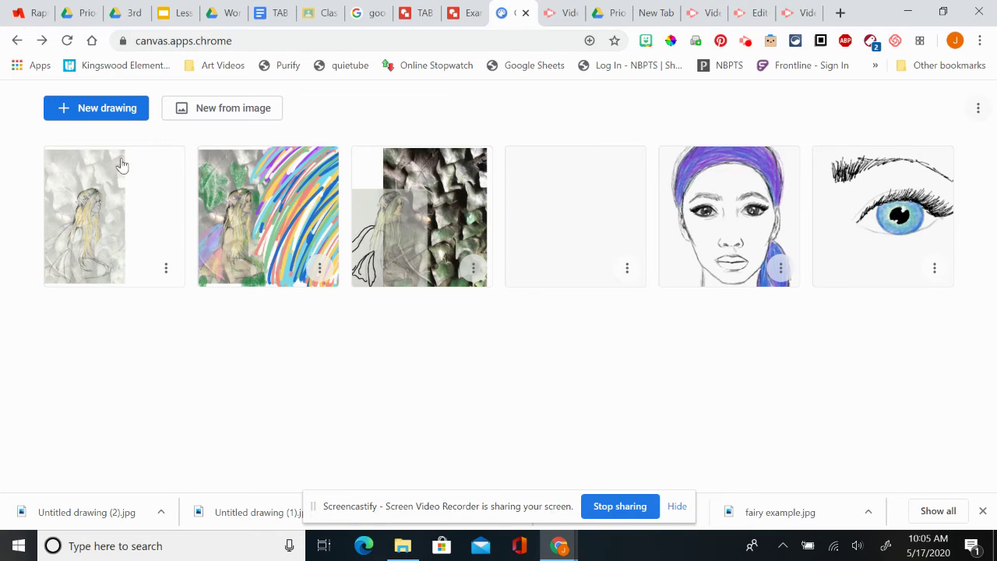
{"action": "left_click", "coordinate": [216, 113]}
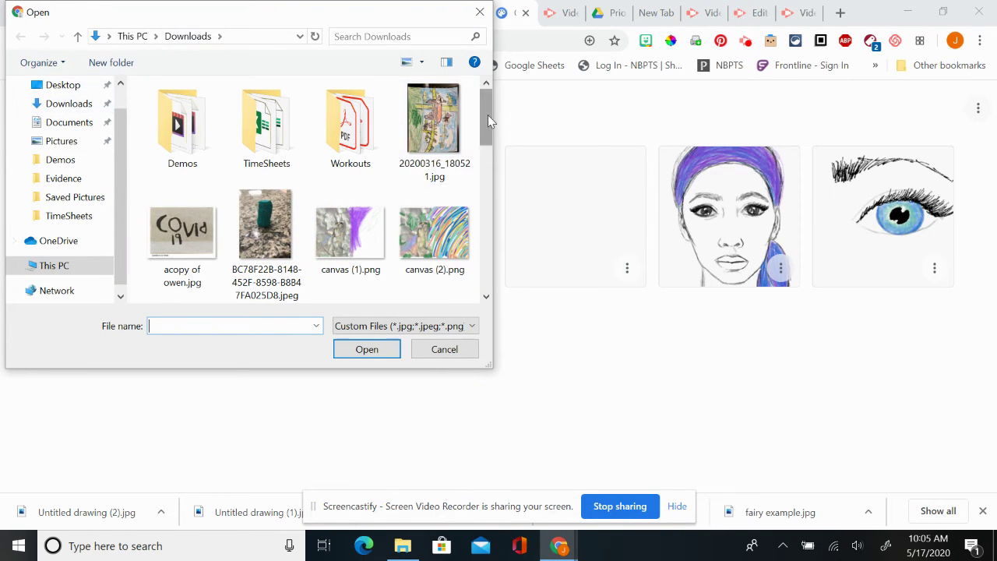
{"action": "left_click_drag", "start_coordinate": [488, 114], "coordinate": [505, 267]}
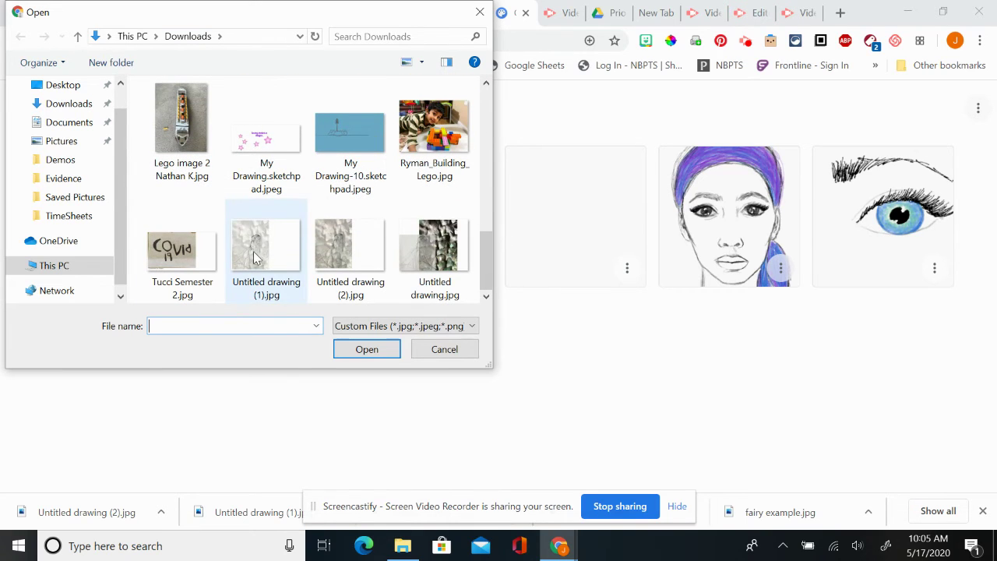
{"action": "double_click", "coordinate": [348, 244]}
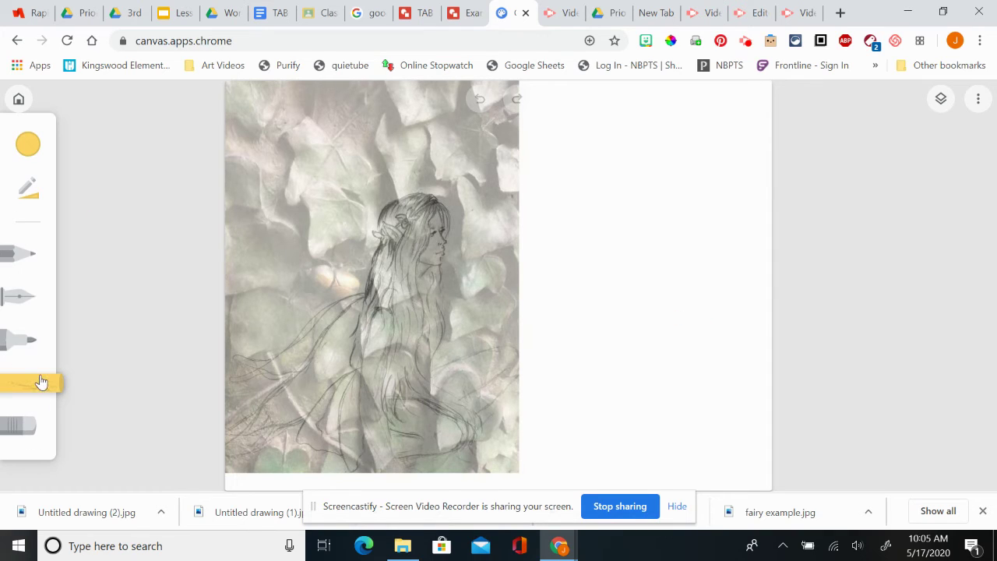
Color the fairy's hair with yellow pencil strokes, from the crown down to the long ends.
{"action": "left_click", "coordinate": [21, 260]}
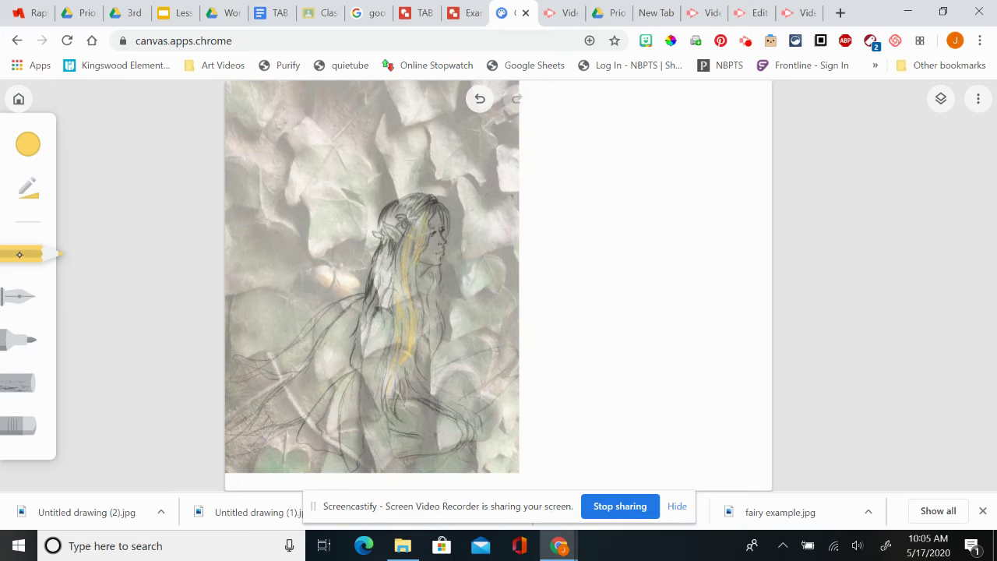
{"action": "left_click_drag", "start_coordinate": [380, 271], "coordinate": [367, 318]}
{"action": "left_click_drag", "start_coordinate": [373, 275], "coordinate": [370, 288]}
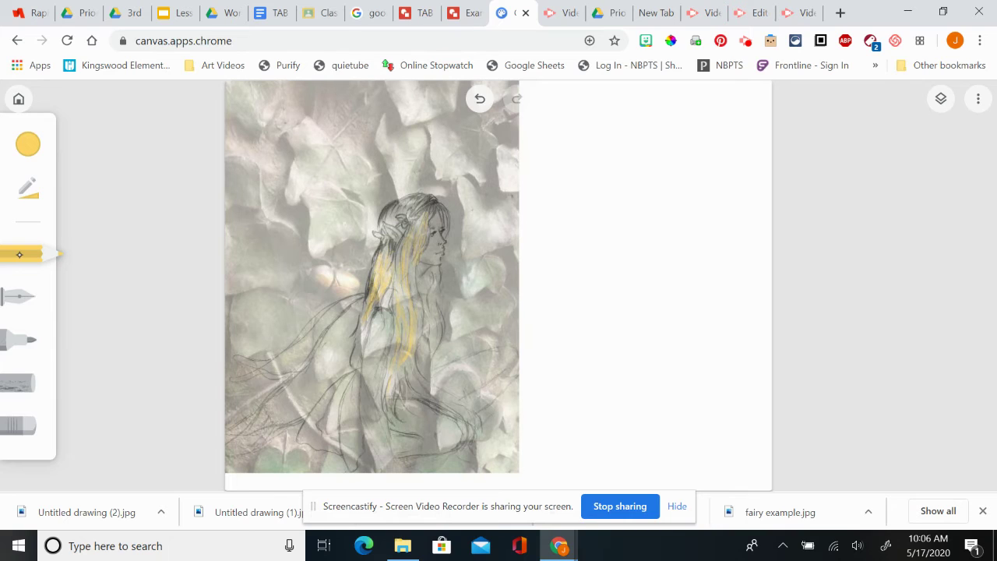
{"action": "left_click_drag", "start_coordinate": [416, 281], "coordinate": [416, 300]}
{"action": "left_click_drag", "start_coordinate": [439, 306], "coordinate": [439, 324]}
{"action": "left_click_drag", "start_coordinate": [402, 380], "coordinate": [401, 398]}
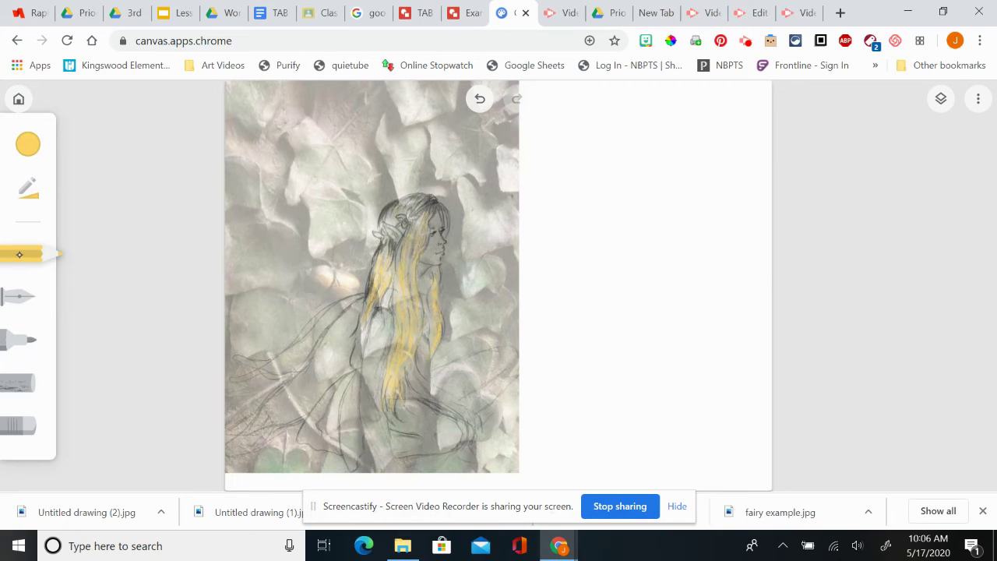
{"action": "mouse_move", "coordinate": [398, 211]}
{"action": "left_mouse_down"}
{"action": "mouse_move", "coordinate": [398, 220]}
{"action": "mouse_move", "coordinate": [417, 208]}
{"action": "left_mouse_up"}
Increase the yellow pencil's stroke size slightly while keeping its opacity at maximum.
{"action": "left_click", "coordinate": [20, 254]}
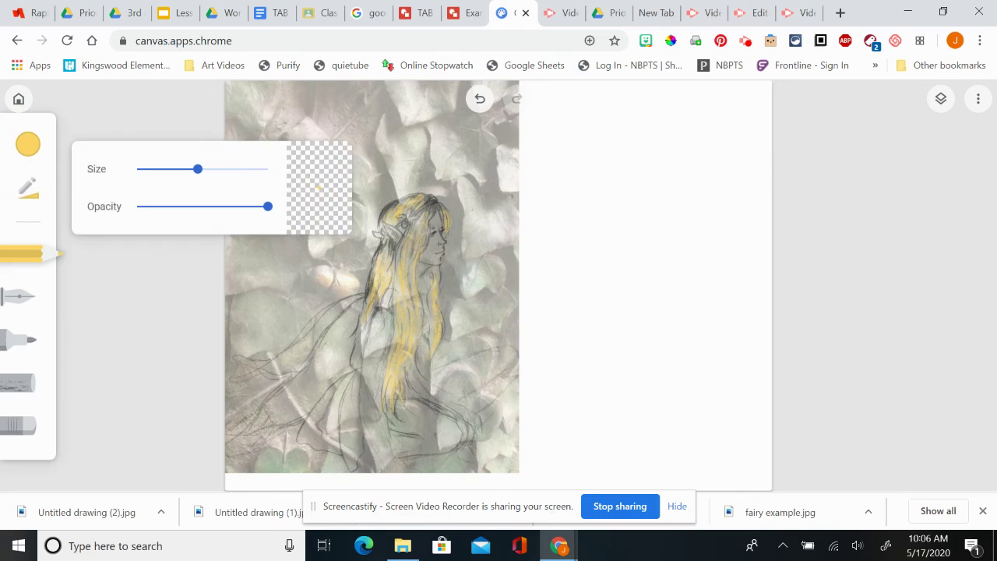
{"action": "mouse_move", "coordinate": [267, 206]}
{"action": "left_mouse_down"}
{"action": "mouse_move", "coordinate": [196, 206]}
{"action": "mouse_move", "coordinate": [267, 205]}
{"action": "left_mouse_up"}
{"action": "mouse_move", "coordinate": [267, 206]}
{"action": "left_mouse_down"}
{"action": "mouse_move", "coordinate": [194, 206]}
{"action": "mouse_move", "coordinate": [268, 206]}
{"action": "left_mouse_up"}
{"action": "mouse_move", "coordinate": [197, 168]}
{"action": "left_mouse_down"}
{"action": "mouse_move", "coordinate": [239, 168]}
{"action": "mouse_move", "coordinate": [147, 168]}
{"action": "mouse_move", "coordinate": [214, 169]}
{"action": "left_mouse_up"}
{"action": "left_click", "coordinate": [20, 253]}
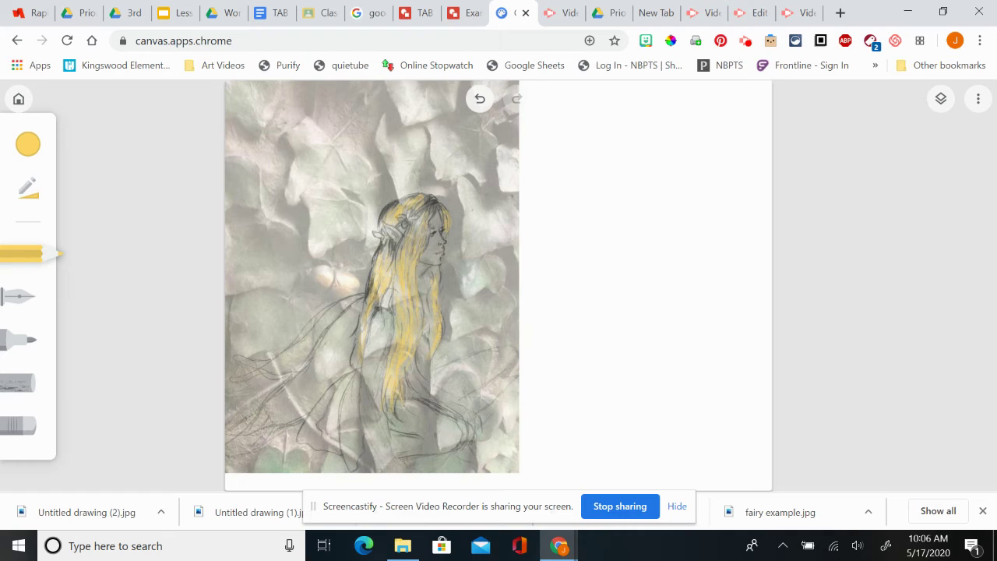
Fill the fairy's wings with light blue using the chalk tool.
{"action": "left_click", "coordinate": [17, 381]}
{"action": "left_click", "coordinate": [27, 144]}
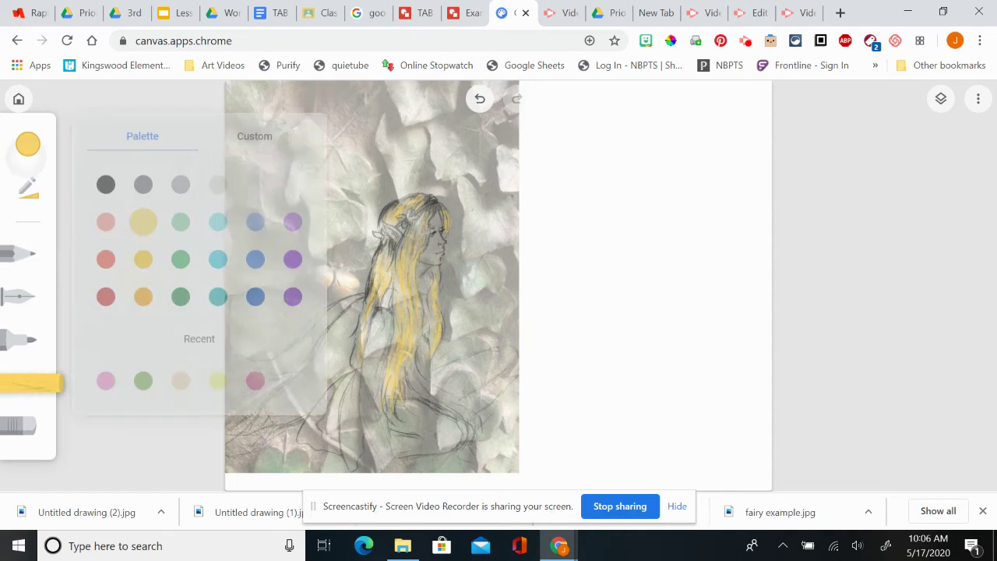
{"action": "left_click", "coordinate": [218, 222]}
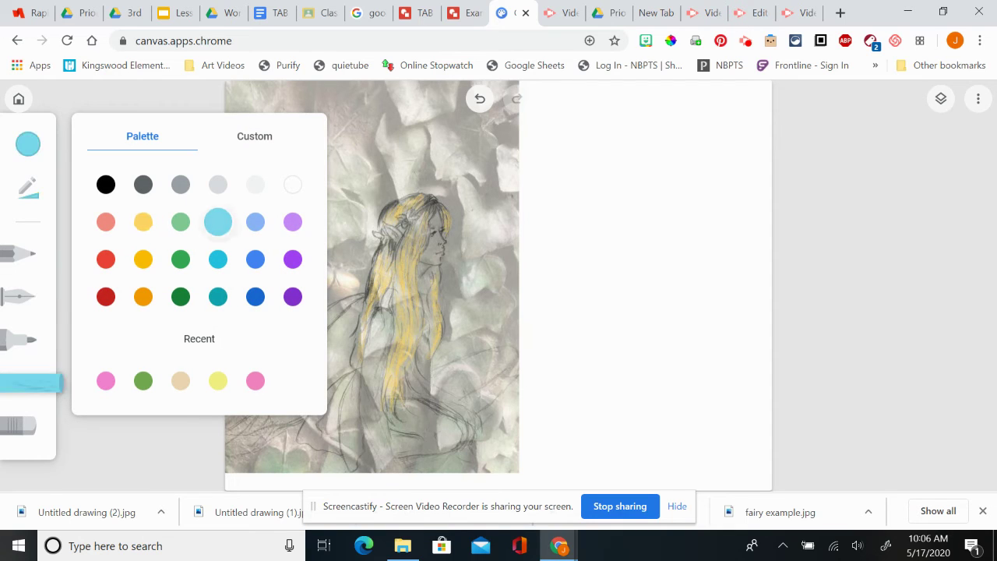
{"action": "left_click", "coordinate": [20, 254]}
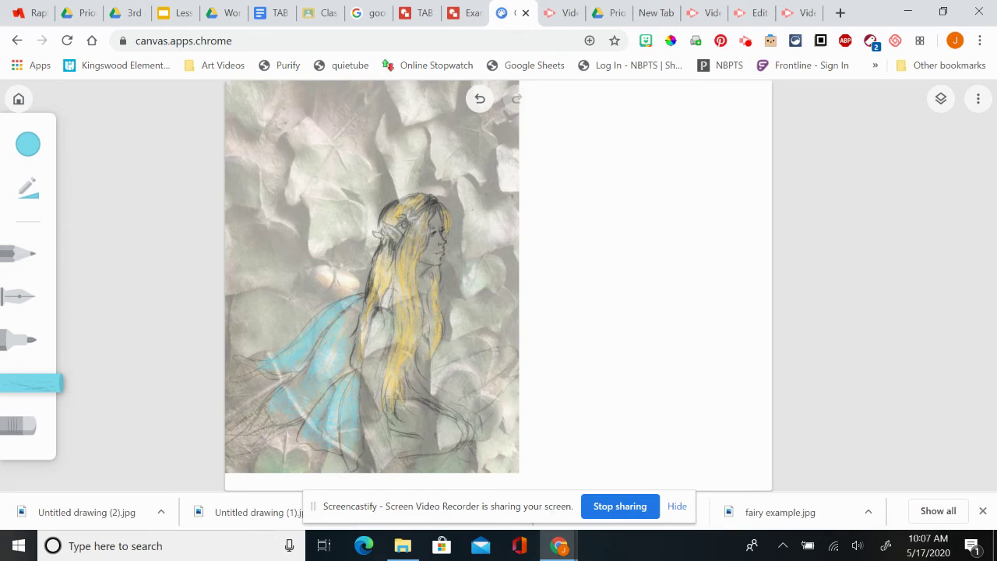
Shade light purple chalk over the blue wings with the chalk's opacity reduced to roughly two thirds.
{"action": "left_click", "coordinate": [28, 144]}
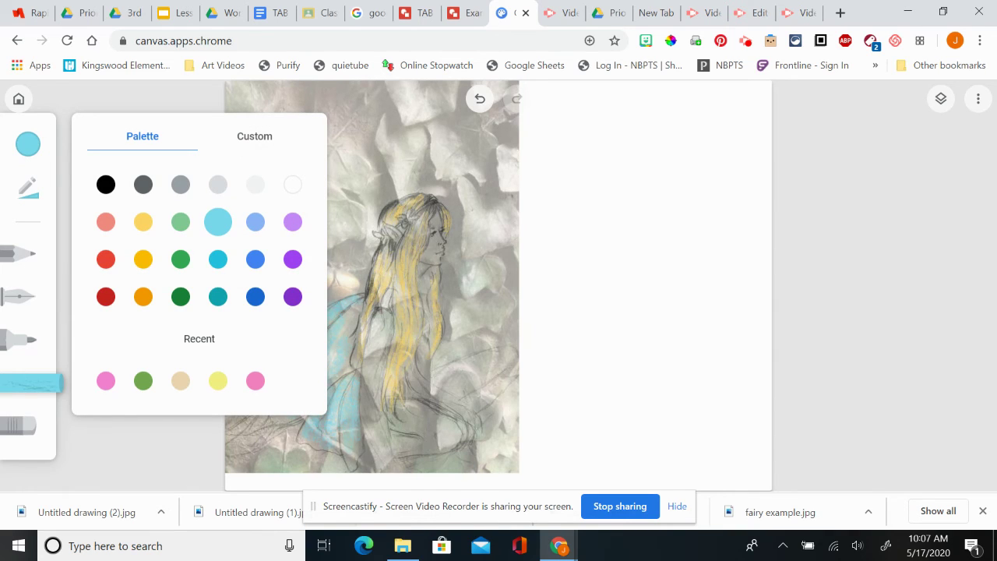
{"action": "left_click", "coordinate": [293, 222]}
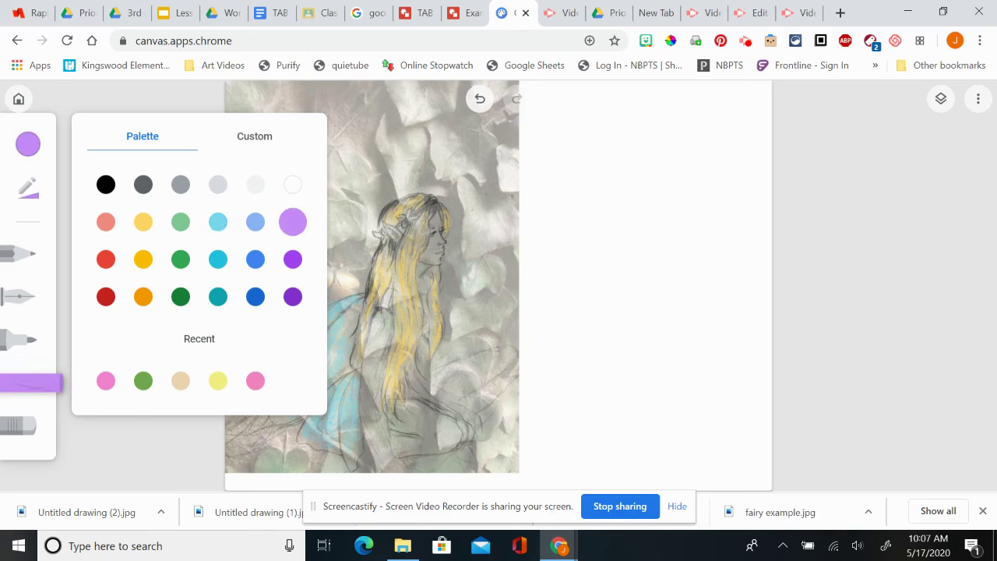
{"action": "left_click", "coordinate": [28, 187]}
{"action": "left_click_drag", "start_coordinate": [240, 205], "coordinate": [220, 206]}
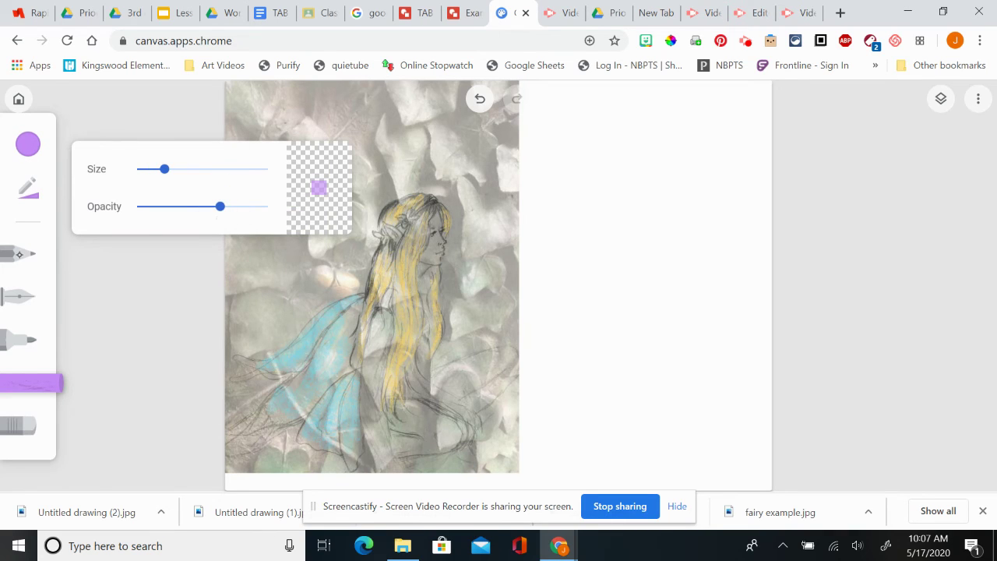
{"action": "left_click_drag", "start_coordinate": [348, 326], "coordinate": [333, 362]}
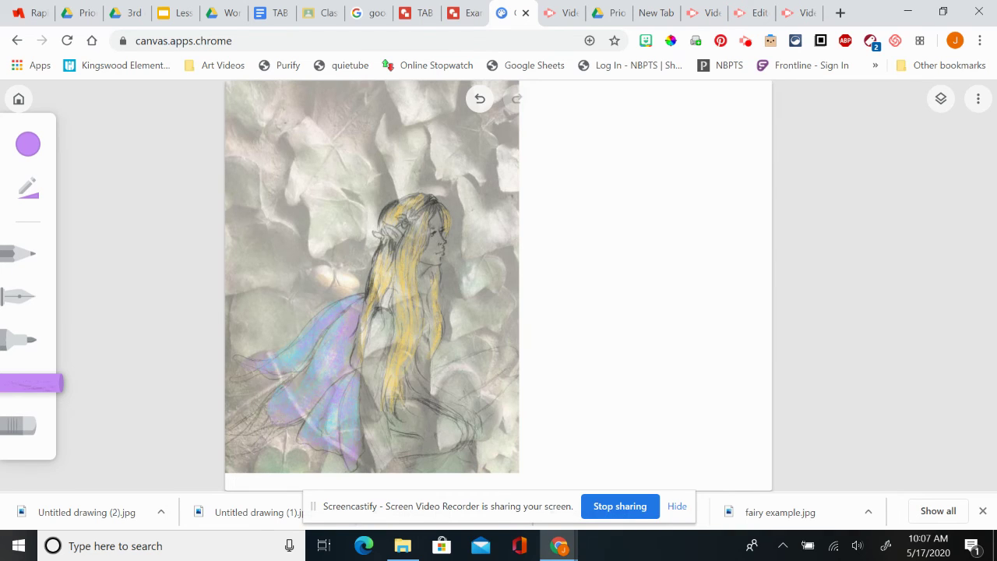
Color two ivy leaves above the fairy's head with medium green chalk.
{"action": "left_click", "coordinate": [28, 144]}
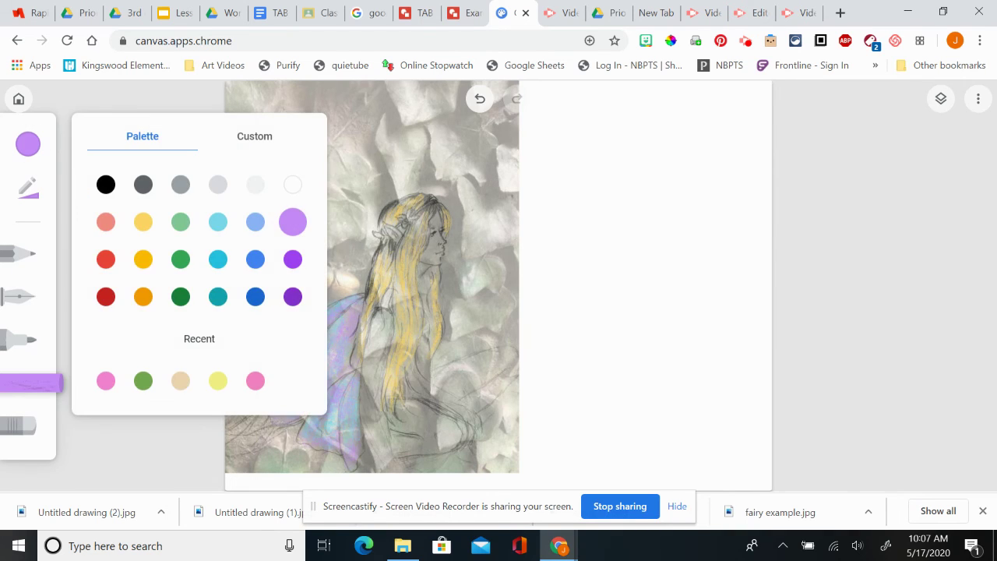
{"action": "left_click", "coordinate": [181, 222]}
{"action": "left_click", "coordinate": [181, 260]}
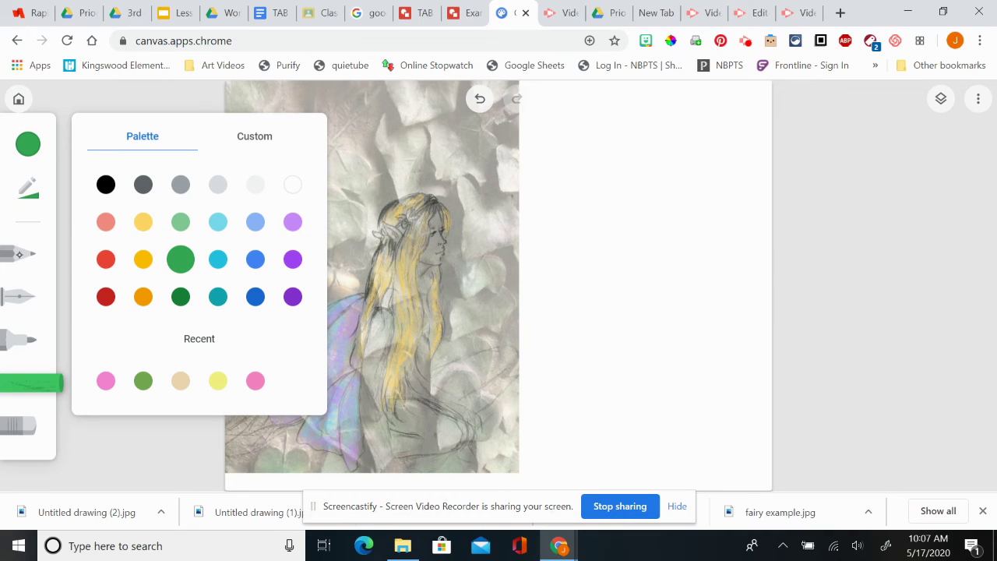
{"action": "mouse_move", "coordinate": [403, 139]}
{"action": "left_mouse_down"}
{"action": "mouse_move", "coordinate": [403, 163]}
{"action": "mouse_move", "coordinate": [382, 123]}
{"action": "mouse_move", "coordinate": [403, 190]}
{"action": "mouse_move", "coordinate": [420, 146]}
{"action": "mouse_move", "coordinate": [416, 156]}
{"action": "mouse_move", "coordinate": [411, 138]}
{"action": "mouse_move", "coordinate": [401, 191]}
{"action": "mouse_move", "coordinate": [382, 125]}
{"action": "mouse_move", "coordinate": [392, 168]}
{"action": "mouse_move", "coordinate": [415, 180]}
{"action": "mouse_move", "coordinate": [406, 192]}
{"action": "mouse_move", "coordinate": [414, 184]}
{"action": "left_mouse_up"}
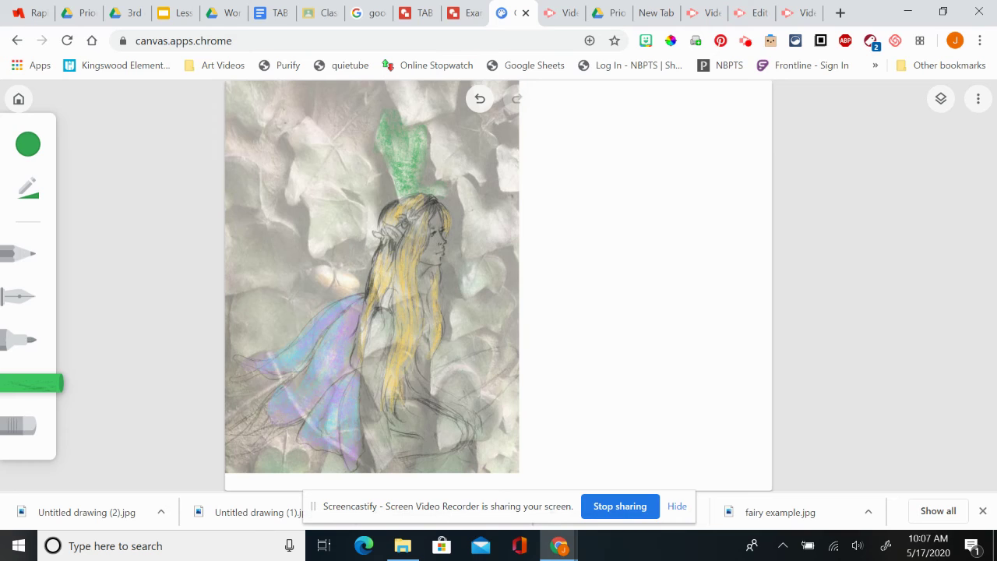
{"action": "mouse_move", "coordinate": [303, 189]}
{"action": "left_mouse_down"}
{"action": "mouse_move", "coordinate": [300, 159]}
{"action": "mouse_move", "coordinate": [289, 195]}
{"action": "mouse_move", "coordinate": [327, 148]}
{"action": "mouse_move", "coordinate": [313, 150]}
{"action": "mouse_move", "coordinate": [302, 170]}
{"action": "mouse_move", "coordinate": [309, 139]}
{"action": "mouse_move", "coordinate": [296, 126]}
{"action": "mouse_move", "coordinate": [300, 192]}
{"action": "mouse_move", "coordinate": [321, 136]}
{"action": "mouse_move", "coordinate": [294, 133]}
{"action": "mouse_move", "coordinate": [313, 131]}
{"action": "mouse_move", "coordinate": [303, 137]}
{"action": "mouse_move", "coordinate": [323, 177]}
{"action": "mouse_move", "coordinate": [333, 151]}
{"action": "mouse_move", "coordinate": [346, 184]}
{"action": "mouse_move", "coordinate": [349, 162]}
{"action": "mouse_move", "coordinate": [361, 178]}
{"action": "mouse_move", "coordinate": [369, 165]}
{"action": "mouse_move", "coordinate": [340, 147]}
{"action": "mouse_move", "coordinate": [366, 173]}
{"action": "mouse_move", "coordinate": [328, 168]}
{"action": "mouse_move", "coordinate": [369, 173]}
{"action": "left_mouse_up"}
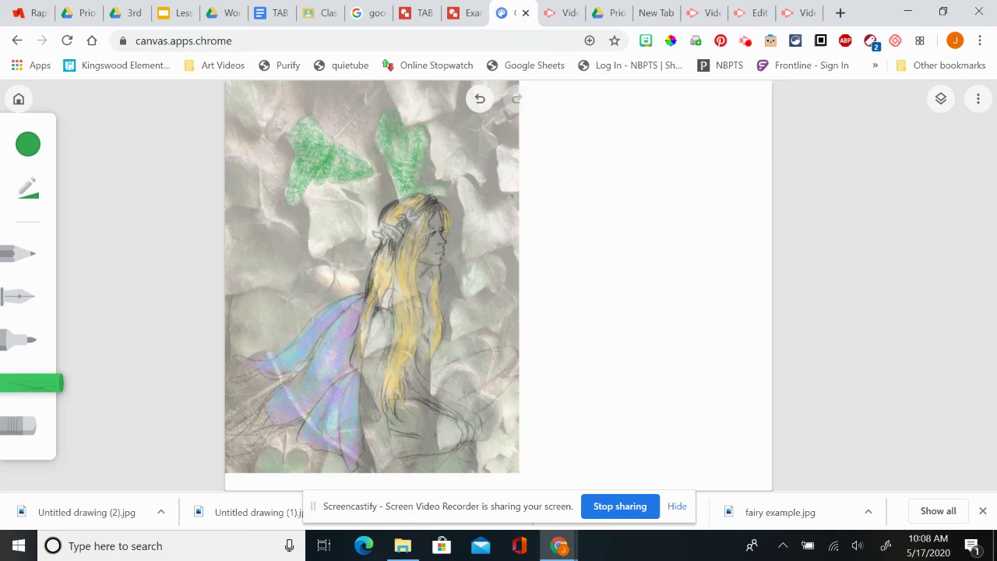
Draw white pencil veins across the larger green ivy leaf, keeping the pencil's size and opacity.
{"action": "left_click", "coordinate": [21, 253]}
{"action": "left_click", "coordinate": [28, 144]}
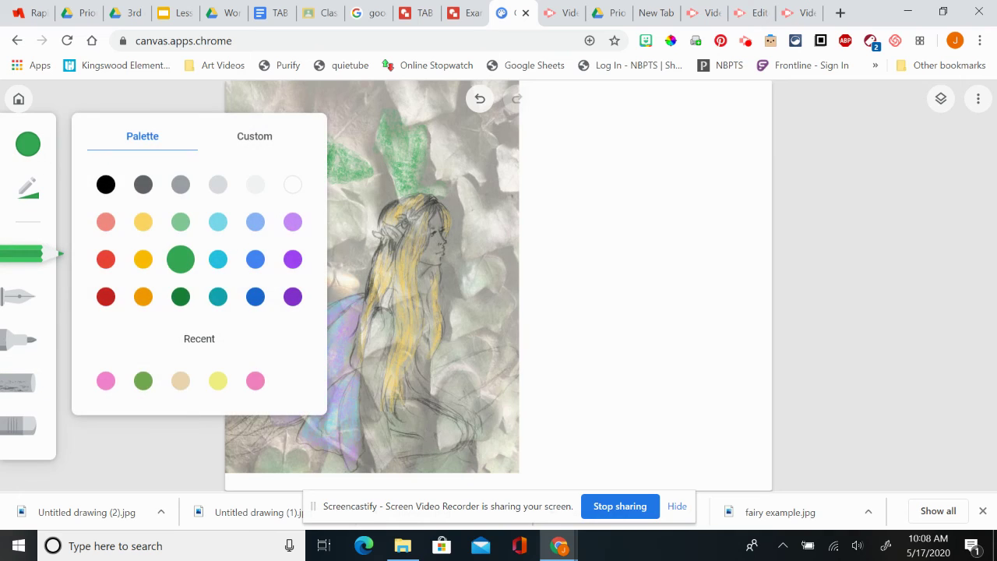
{"action": "left_click", "coordinate": [293, 185]}
{"action": "left_click", "coordinate": [28, 187]}
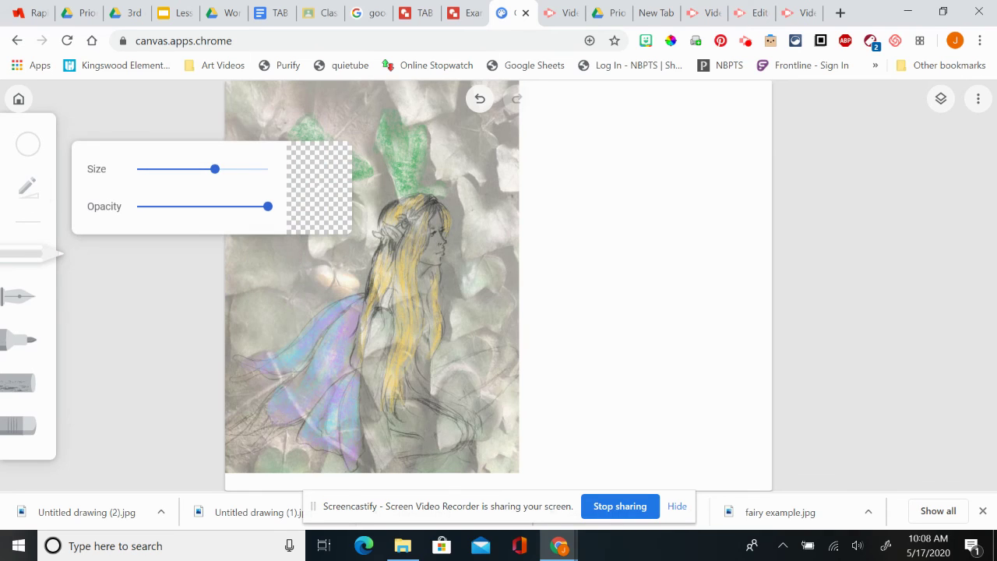
{"action": "left_click", "coordinate": [28, 187]}
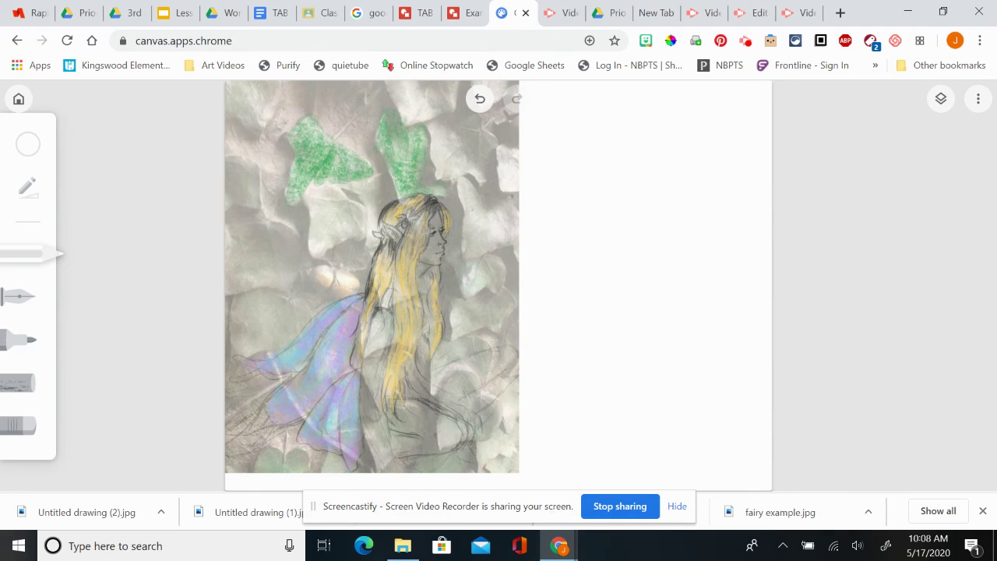
{"action": "mouse_move", "coordinate": [327, 158]}
{"action": "left_mouse_down"}
{"action": "mouse_move", "coordinate": [314, 176]}
{"action": "mouse_move", "coordinate": [323, 155]}
{"action": "mouse_move", "coordinate": [347, 149]}
{"action": "mouse_move", "coordinate": [310, 143]}
{"action": "mouse_move", "coordinate": [316, 164]}
{"action": "left_mouse_up"}
{"action": "left_click_drag", "start_coordinate": [304, 165], "coordinate": [317, 158]}
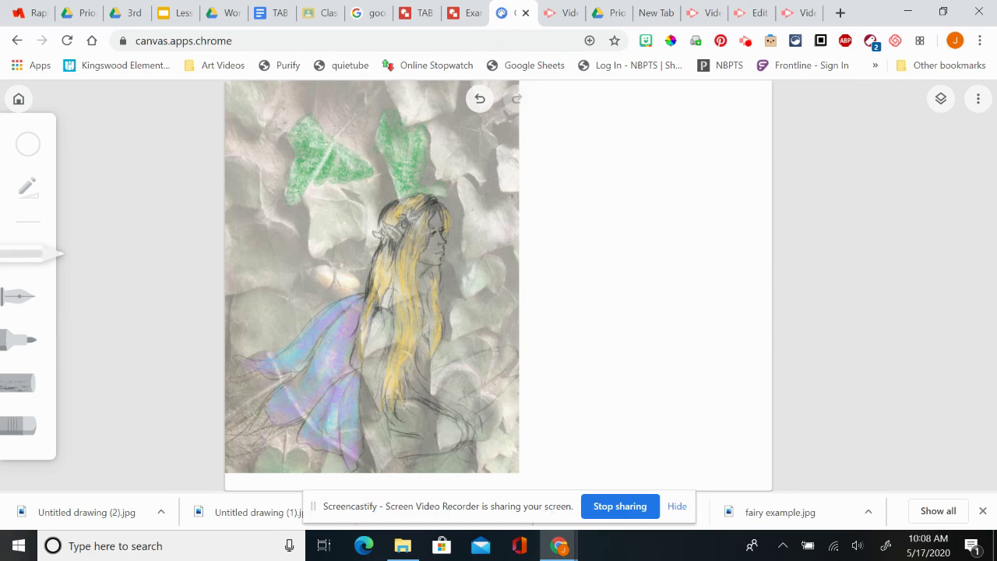
Scribble medium blue chalk strokes from the fairy's head across the blank area beside the picture.
{"action": "left_click", "coordinate": [19, 382]}
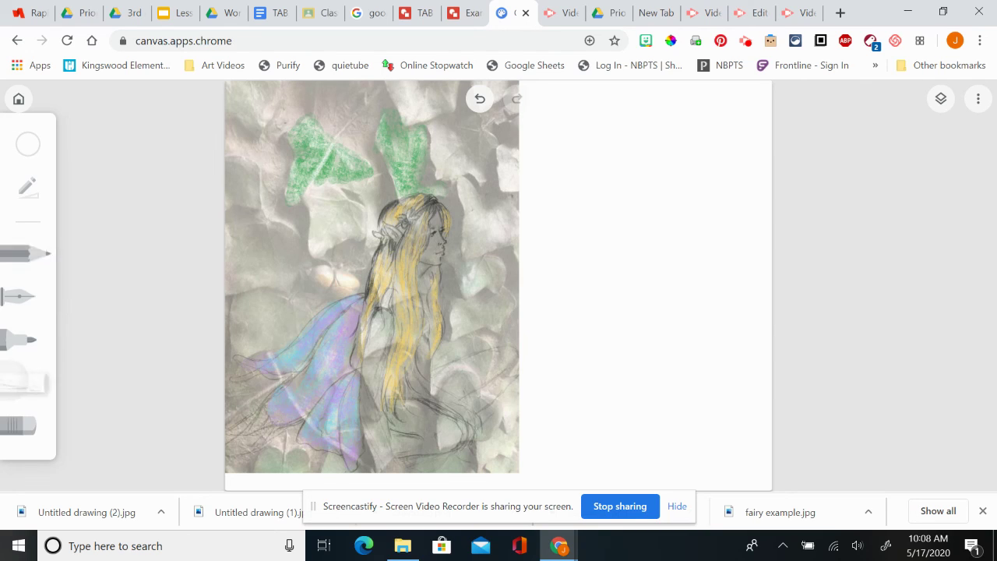
{"action": "left_click", "coordinate": [28, 145]}
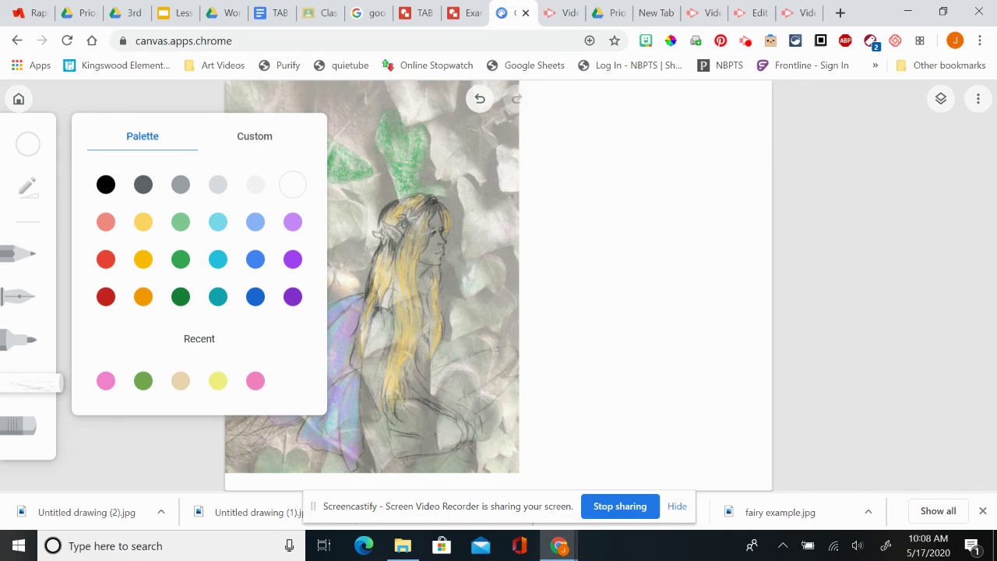
{"action": "left_click", "coordinate": [255, 260]}
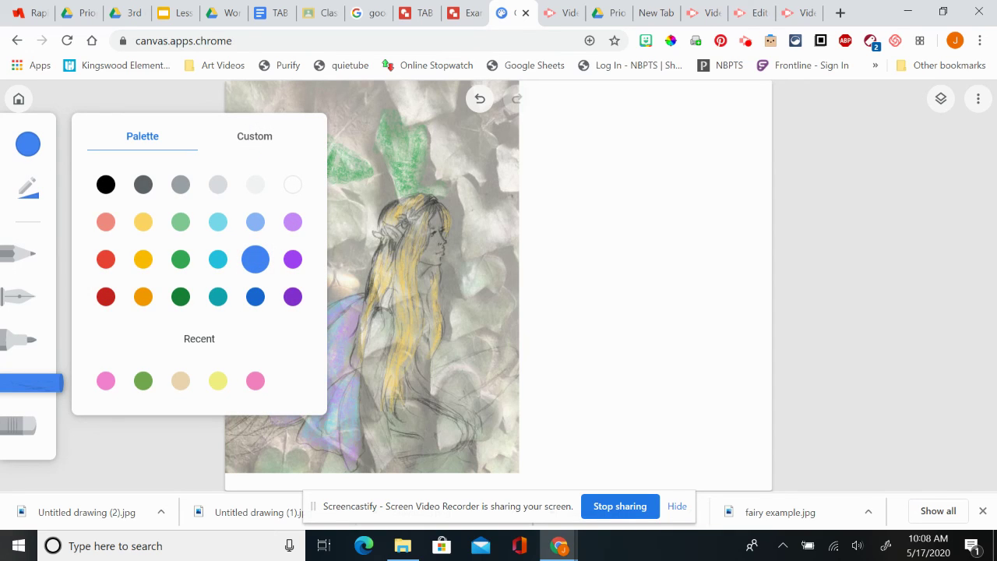
{"action": "mouse_move", "coordinate": [646, 206]}
{"action": "left_mouse_down"}
{"action": "mouse_move", "coordinate": [604, 214]}
{"action": "mouse_move", "coordinate": [659, 207]}
{"action": "mouse_move", "coordinate": [660, 183]}
{"action": "mouse_move", "coordinate": [499, 329]}
{"action": "mouse_move", "coordinate": [529, 254]}
{"action": "mouse_move", "coordinate": [690, 169]}
{"action": "mouse_move", "coordinate": [684, 200]}
{"action": "left_mouse_up"}
{"action": "mouse_move", "coordinate": [522, 320]}
{"action": "left_mouse_down"}
{"action": "mouse_move", "coordinate": [735, 219]}
{"action": "mouse_move", "coordinate": [518, 354]}
{"action": "mouse_move", "coordinate": [499, 343]}
{"action": "mouse_move", "coordinate": [518, 257]}
{"action": "mouse_move", "coordinate": [662, 165]}
{"action": "mouse_move", "coordinate": [643, 292]}
{"action": "mouse_move", "coordinate": [561, 187]}
{"action": "mouse_move", "coordinate": [491, 285]}
{"action": "mouse_move", "coordinate": [518, 140]}
{"action": "mouse_move", "coordinate": [592, 109]}
{"action": "mouse_move", "coordinate": [467, 196]}
{"action": "mouse_move", "coordinate": [662, 214]}
{"action": "left_mouse_up"}
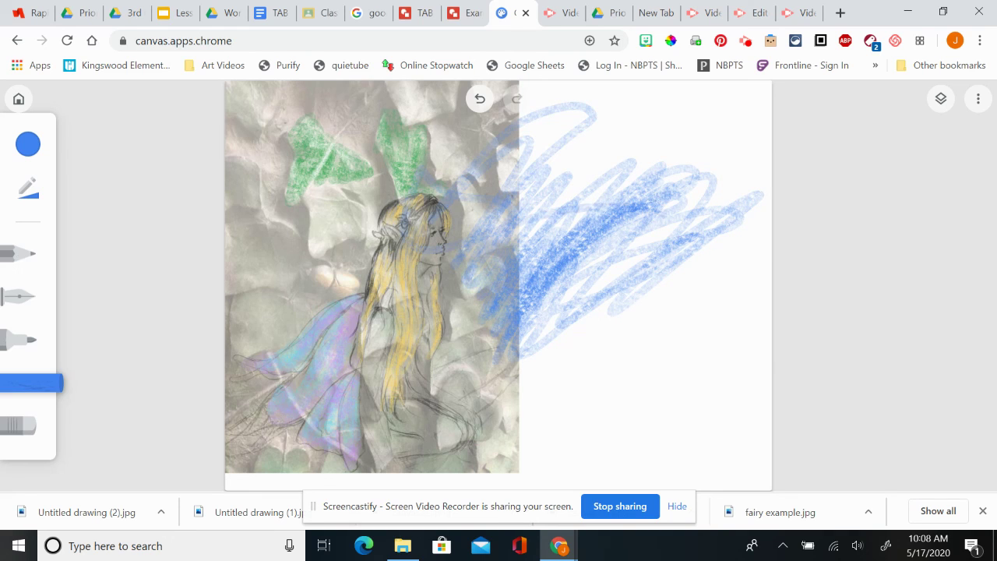
Erase the blue chalk over the fairy's head and ivy, plus most of the scribble on the blank area.
{"action": "left_click", "coordinate": [20, 425]}
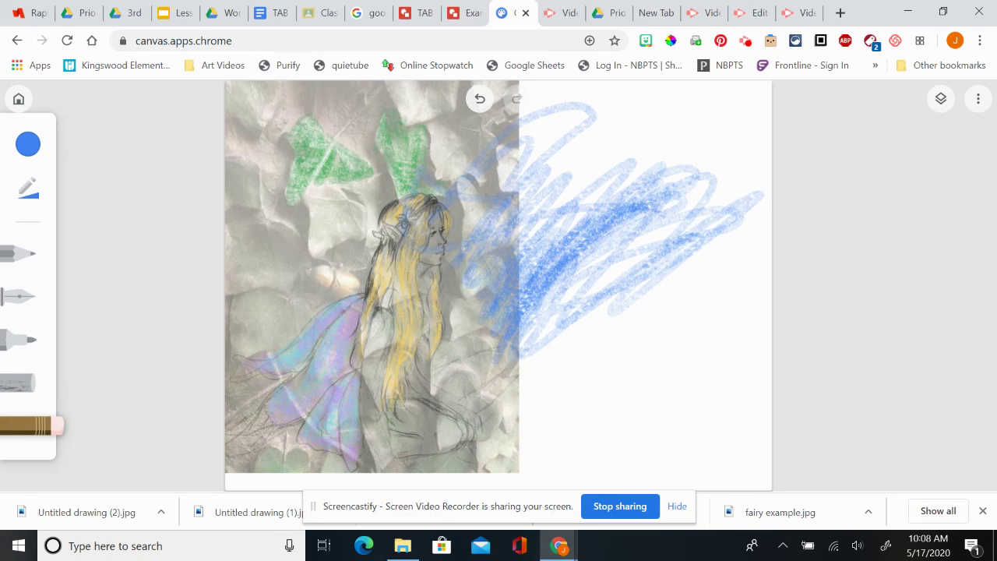
{"action": "mouse_move", "coordinate": [463, 198]}
{"action": "left_mouse_down"}
{"action": "mouse_move", "coordinate": [484, 170]}
{"action": "mouse_move", "coordinate": [469, 247]}
{"action": "mouse_move", "coordinate": [457, 260]}
{"action": "mouse_move", "coordinate": [421, 260]}
{"action": "mouse_move", "coordinate": [469, 173]}
{"action": "mouse_move", "coordinate": [529, 119]}
{"action": "left_mouse_up"}
{"action": "mouse_move", "coordinate": [439, 184]}
{"action": "left_mouse_down"}
{"action": "mouse_move", "coordinate": [430, 190]}
{"action": "mouse_move", "coordinate": [421, 170]}
{"action": "mouse_move", "coordinate": [398, 215]}
{"action": "mouse_move", "coordinate": [411, 247]}
{"action": "left_mouse_up"}
{"action": "left_click_drag", "start_coordinate": [490, 238], "coordinate": [522, 176]}
{"action": "mouse_move", "coordinate": [567, 109]}
{"action": "left_mouse_down"}
{"action": "mouse_move", "coordinate": [482, 277]}
{"action": "mouse_move", "coordinate": [506, 308]}
{"action": "mouse_move", "coordinate": [576, 131]}
{"action": "mouse_move", "coordinate": [569, 229]}
{"action": "mouse_move", "coordinate": [590, 221]}
{"action": "mouse_move", "coordinate": [637, 237]}
{"action": "mouse_move", "coordinate": [611, 231]}
{"action": "left_mouse_up"}
{"action": "mouse_move", "coordinate": [611, 265]}
{"action": "left_mouse_down"}
{"action": "mouse_move", "coordinate": [705, 214]}
{"action": "mouse_move", "coordinate": [662, 273]}
{"action": "left_mouse_up"}
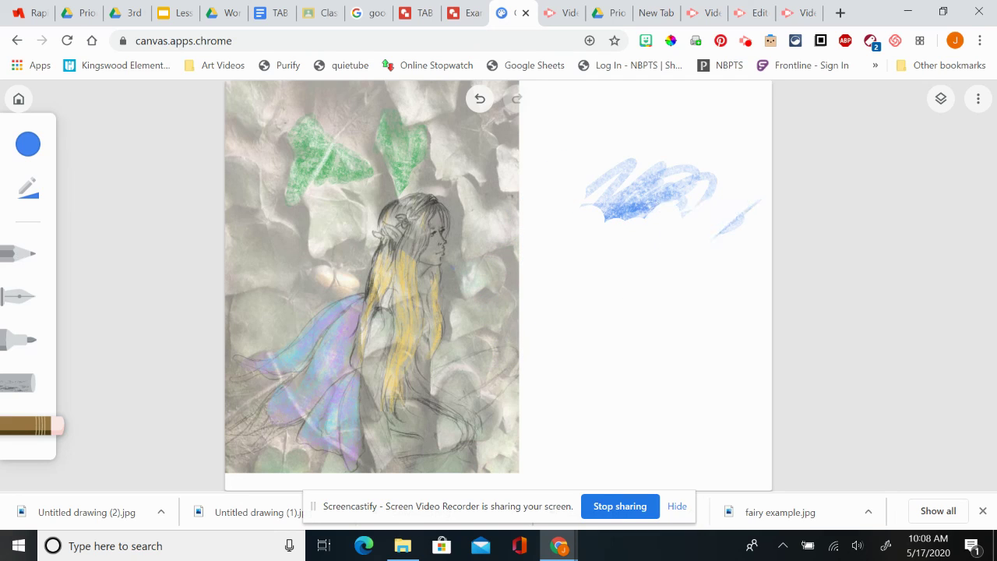
Scribble light red marker strokes over the blank area and the adjoining edge of the ivy picture.
{"action": "left_click", "coordinate": [29, 144]}
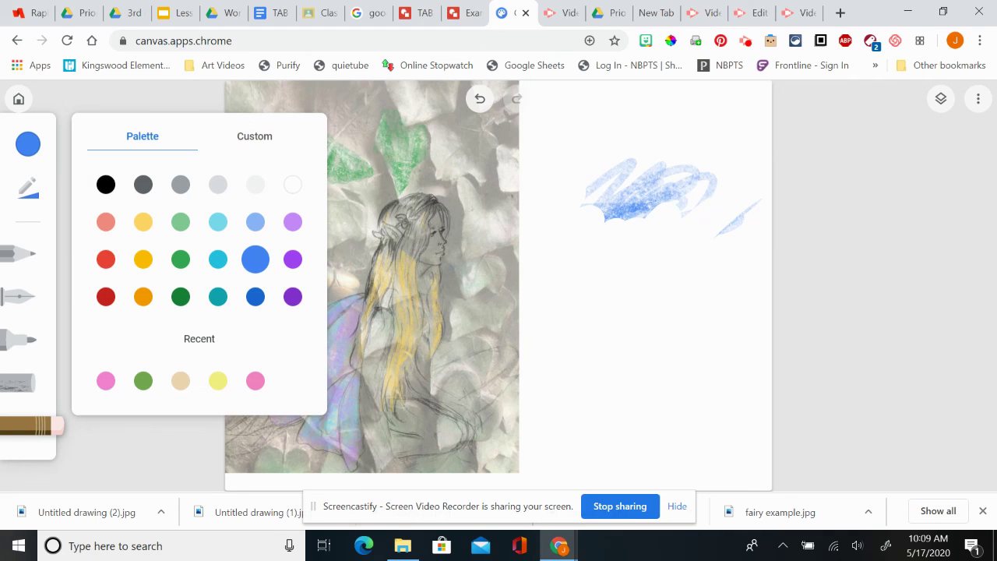
{"action": "left_click", "coordinate": [106, 223]}
{"action": "left_click", "coordinate": [19, 255]}
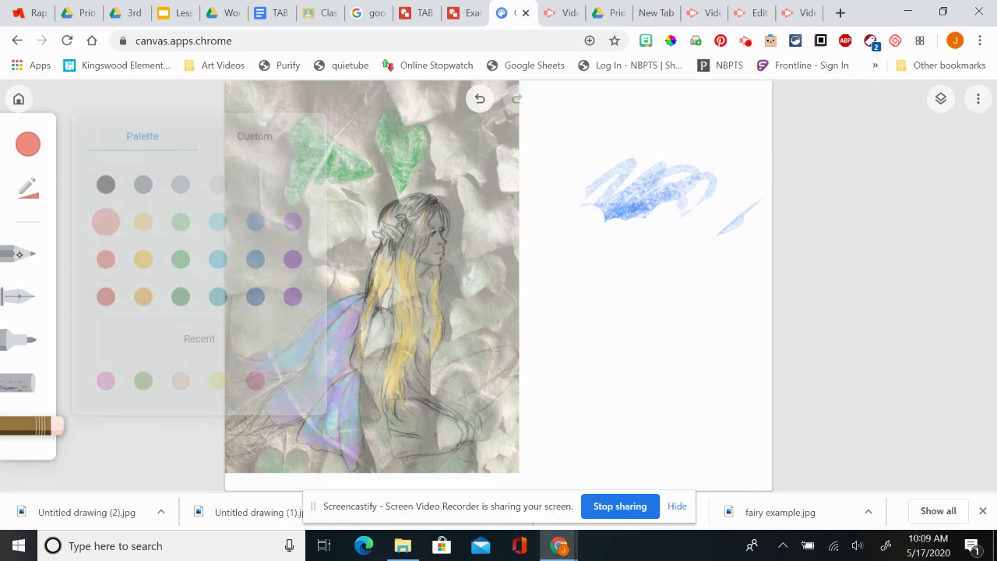
{"action": "left_click", "coordinate": [20, 340]}
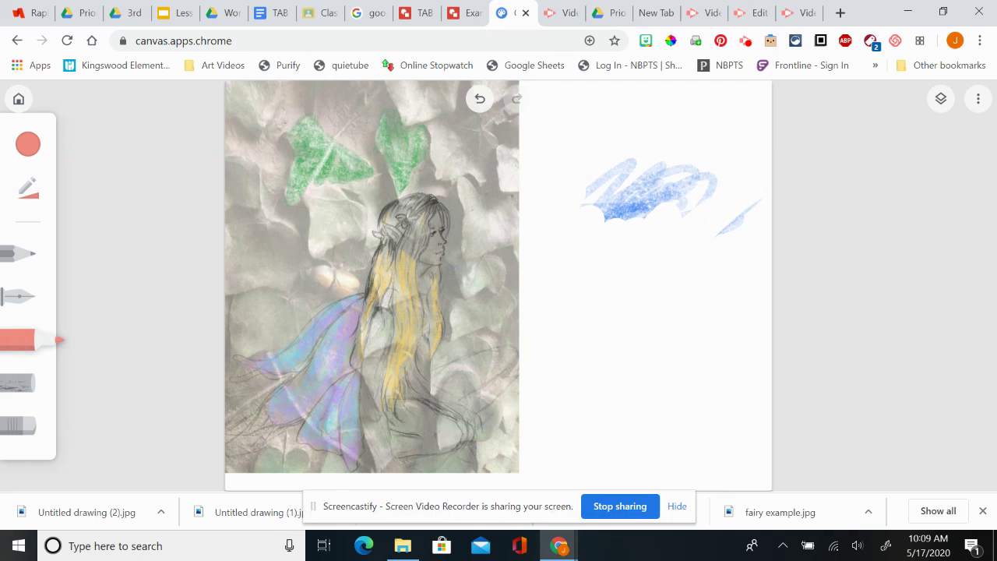
{"action": "mouse_move", "coordinate": [738, 297]}
{"action": "left_mouse_down"}
{"action": "mouse_move", "coordinate": [612, 327]}
{"action": "mouse_move", "coordinate": [495, 373]}
{"action": "mouse_move", "coordinate": [603, 219]}
{"action": "mouse_move", "coordinate": [630, 341]}
{"action": "mouse_move", "coordinate": [771, 318]}
{"action": "left_mouse_up"}
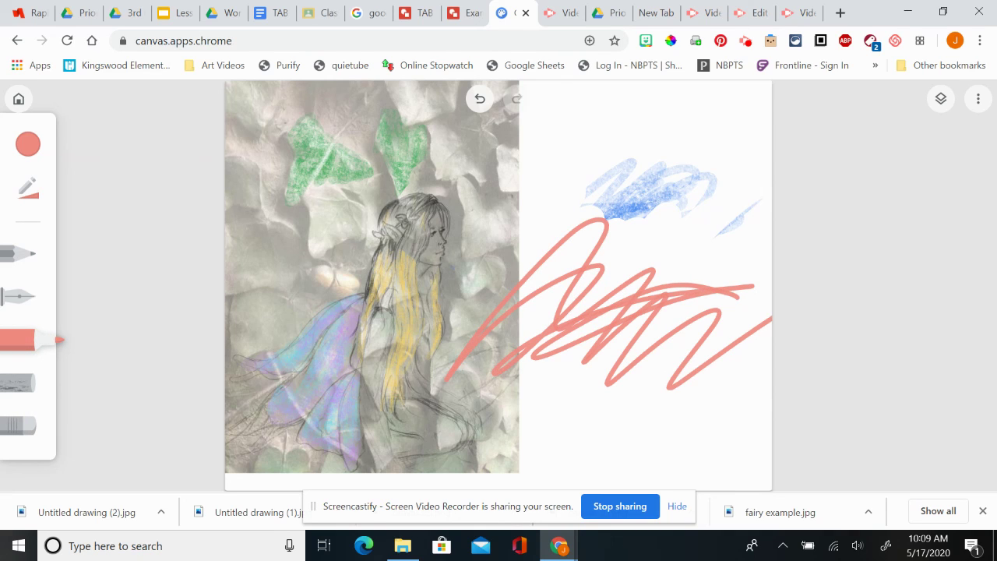
{"action": "mouse_move", "coordinate": [470, 165]}
{"action": "left_mouse_down"}
{"action": "mouse_move", "coordinate": [581, 204]}
{"action": "mouse_move", "coordinate": [687, 139]}
{"action": "left_mouse_up"}
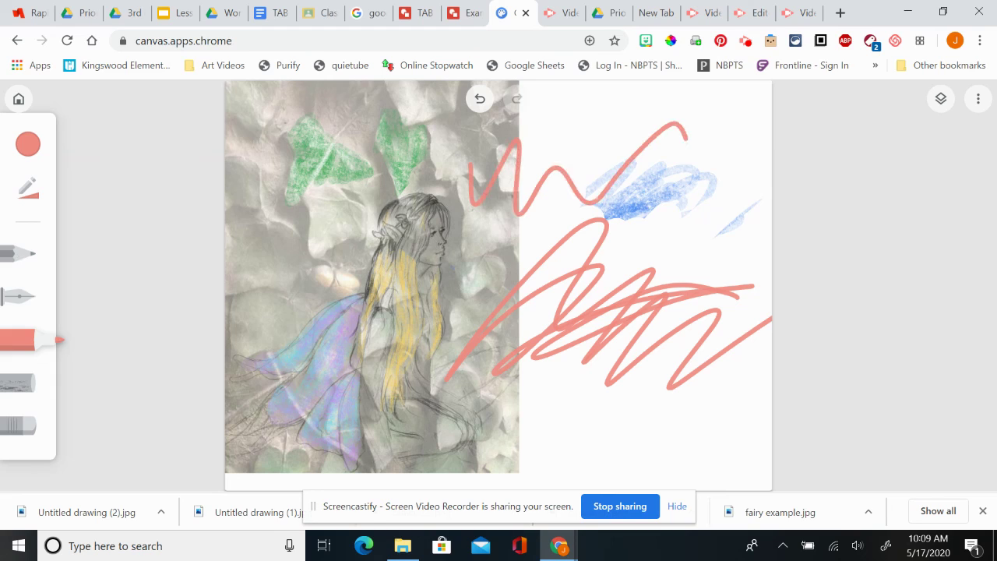